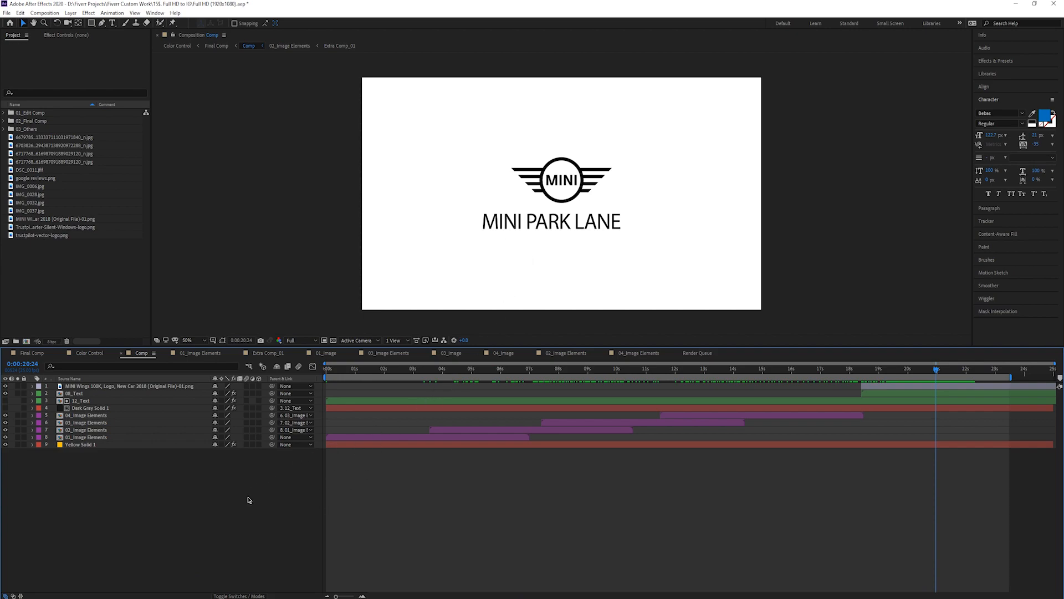
Step: Resize the Comp composition to 1080 px wide and 1920 px high
key("ctrl+k")
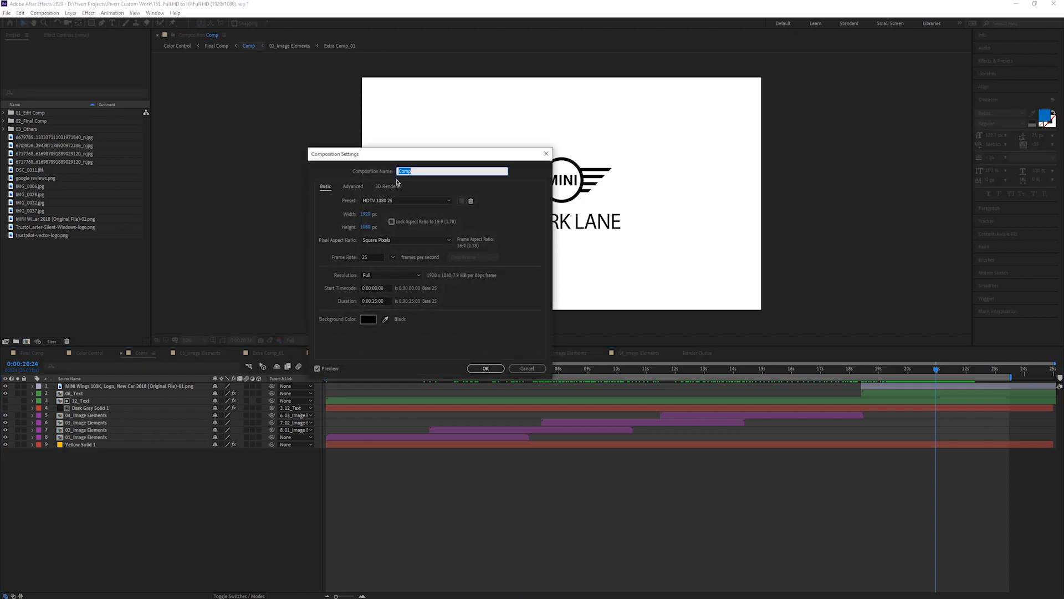
double_click(371, 215)
type("4")
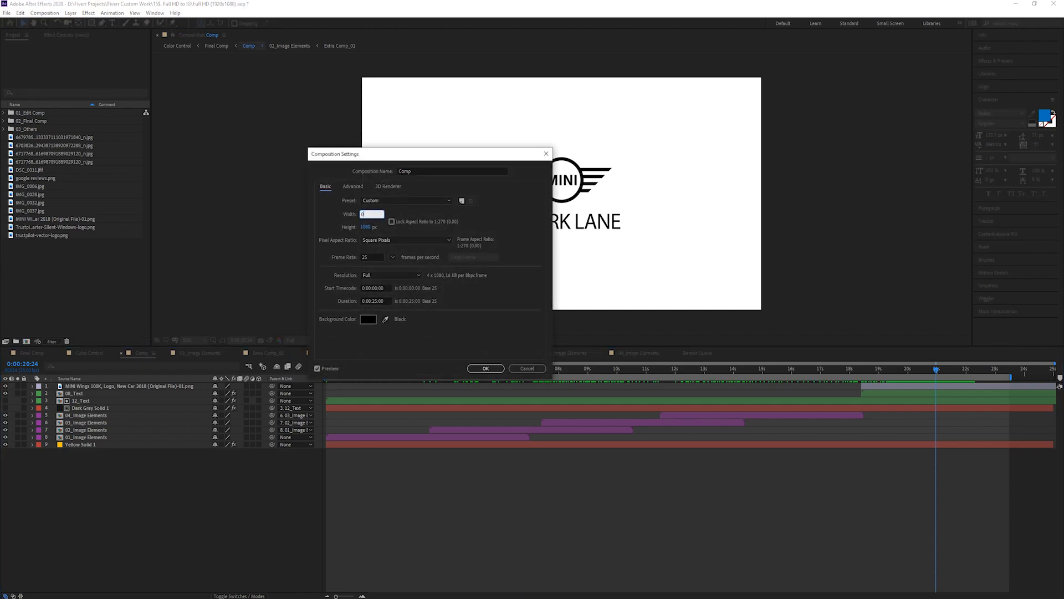
type("080")
key("Tab")
type("1920")
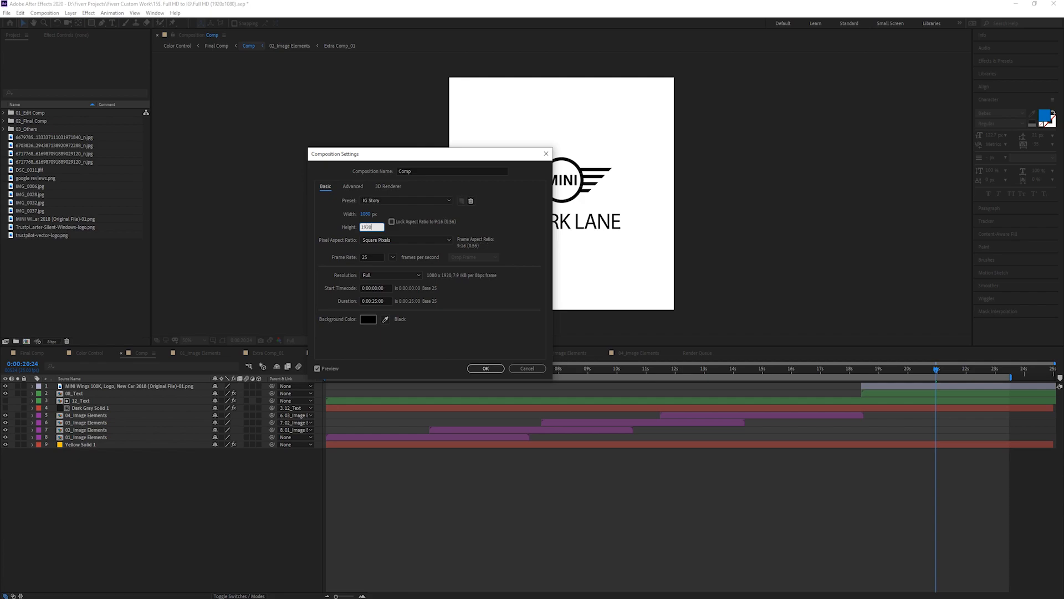
key("Tab")
left_click(485, 368)
Step: Preview the resized composition at several times and undo the size change
left_click_drag(618, 369, 376, 386)
scroll(534, 280, "down", 2)
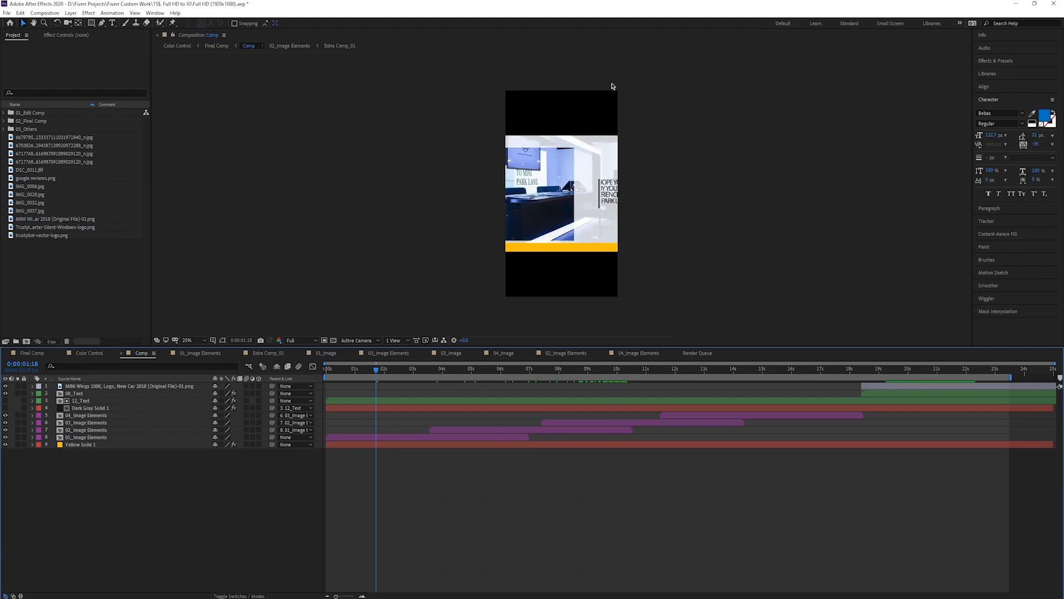
left_click_drag(377, 374, 498, 373)
key("ctrl+z")
key("ctrl+z")
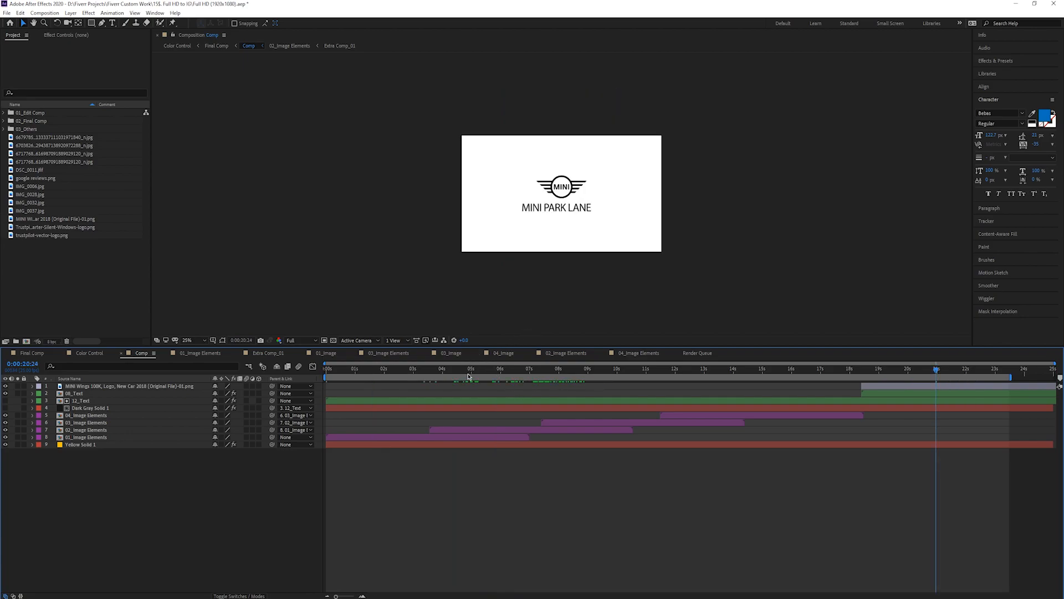
Step: View the landscape composition's Google and Trustpilot review scene at 0:00:10:00, at 50% magnification
left_click_drag(477, 374, 617, 382)
key("period")
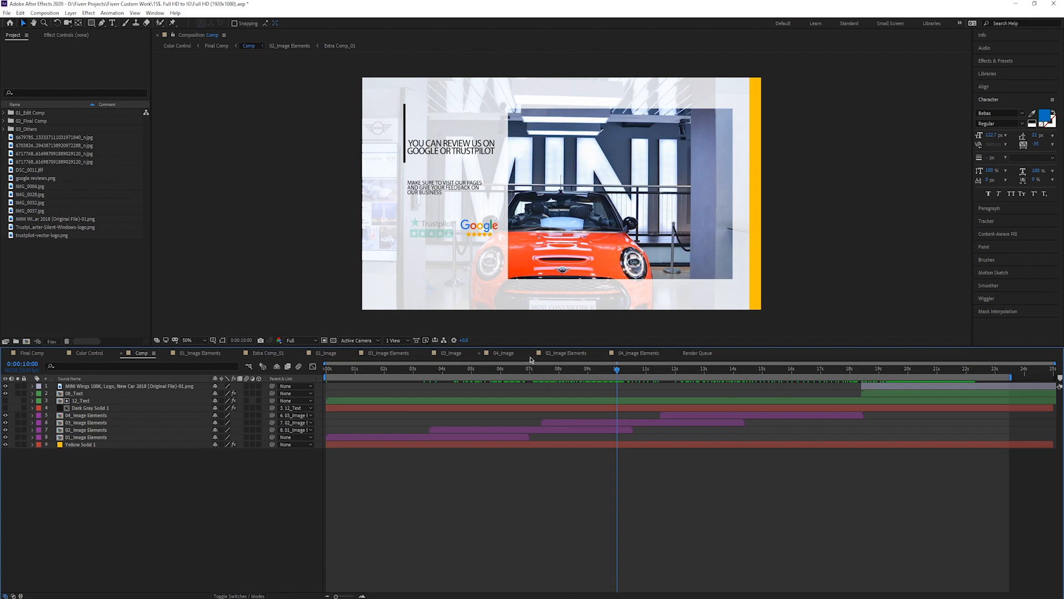
Step: Switch to File Explorer and open the 1080x1920 After Effects project, discarding unsaved changes to the Full HD project
key("alt+Tab")
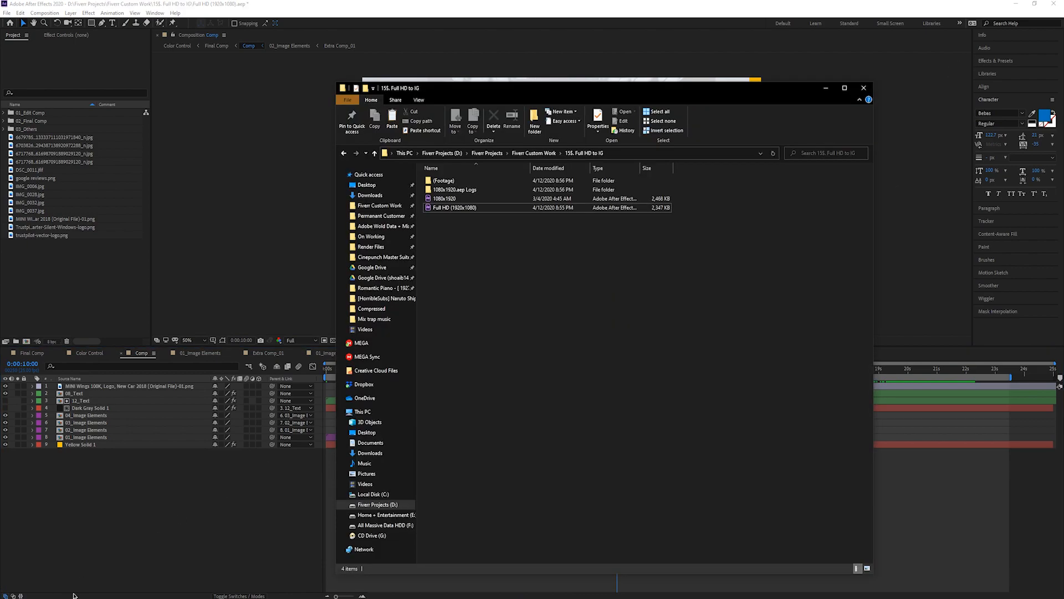
right_click(465, 201)
left_click(466, 203)
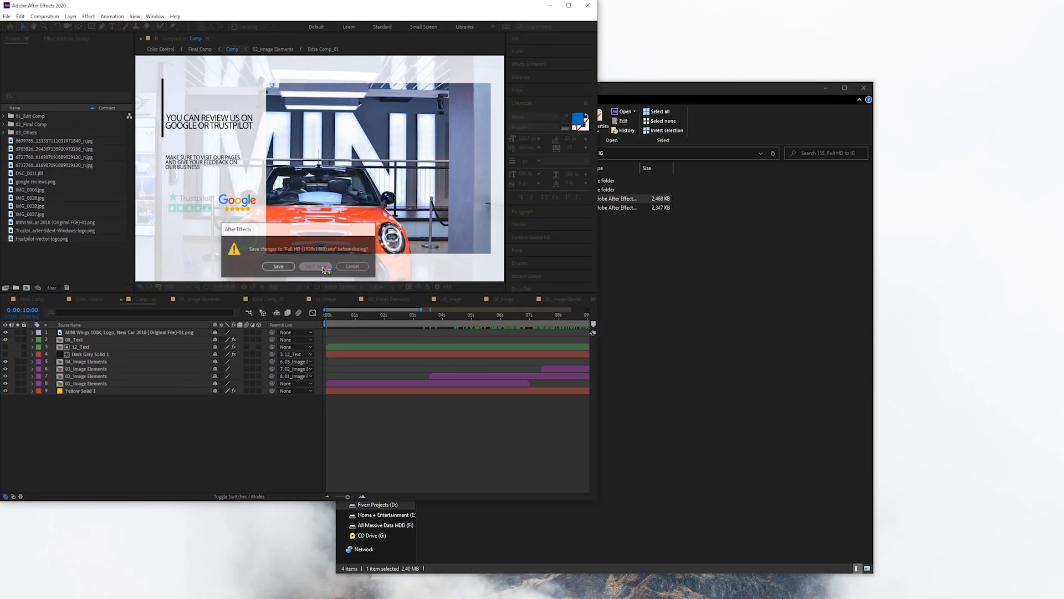
left_click(320, 269)
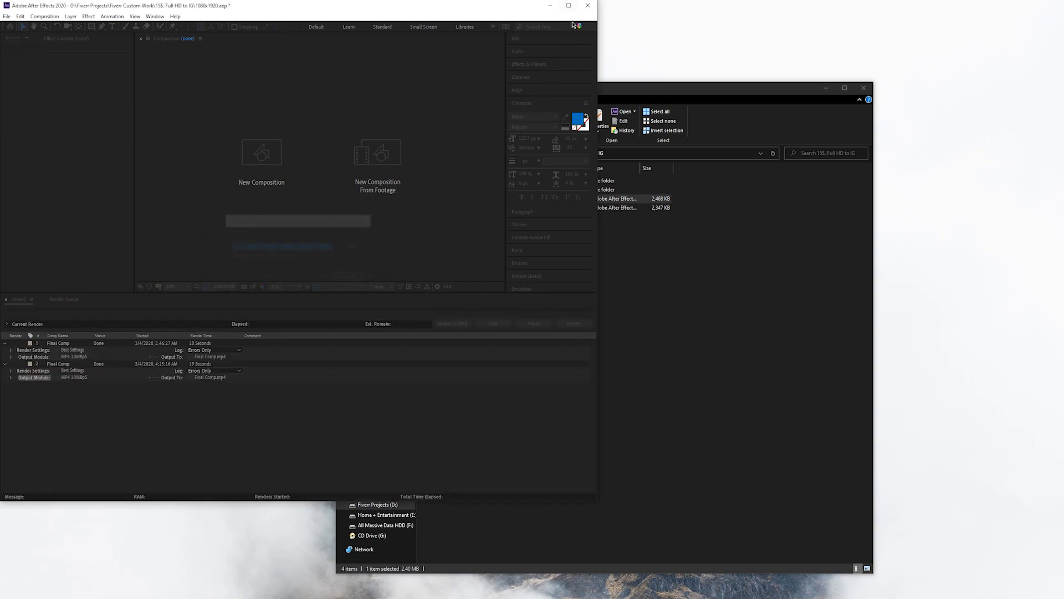
Step: Maximize the After Effects window and accept the substitution of the missing font
left_click(568, 6)
left_click(554, 429)
left_click(551, 429)
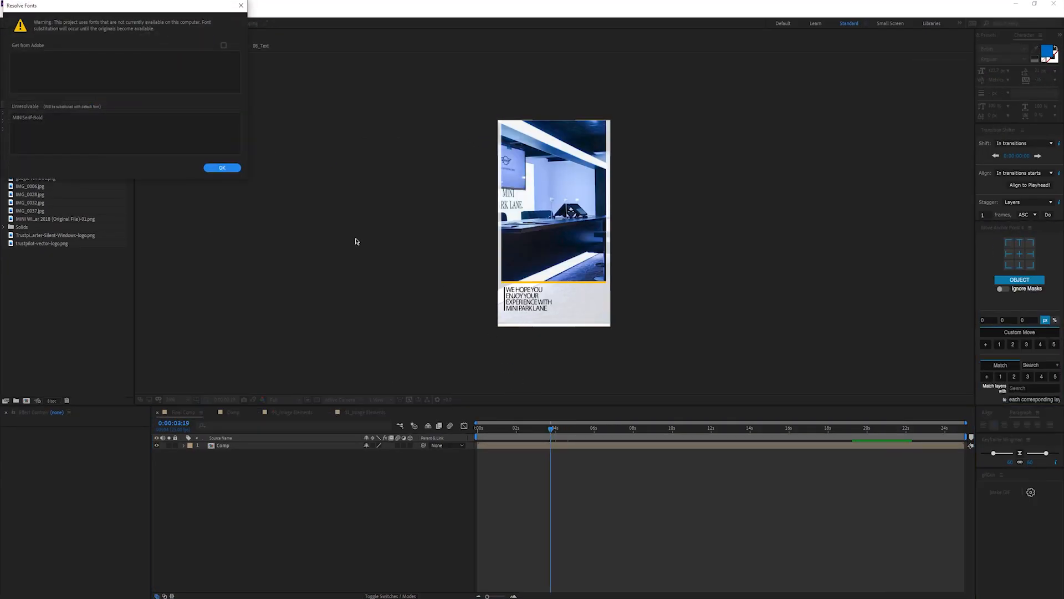
left_click(222, 167)
Step: Fit Final Comp to its viewer and enlarge the viewer by making the timeline area shorter
key("period")
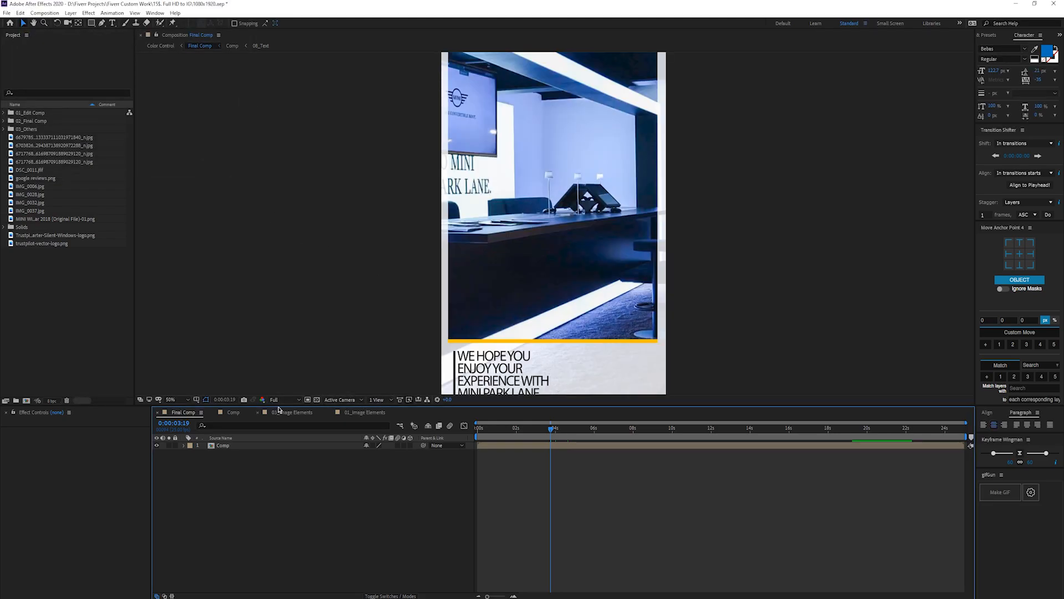
left_click(183, 404)
left_click(177, 438)
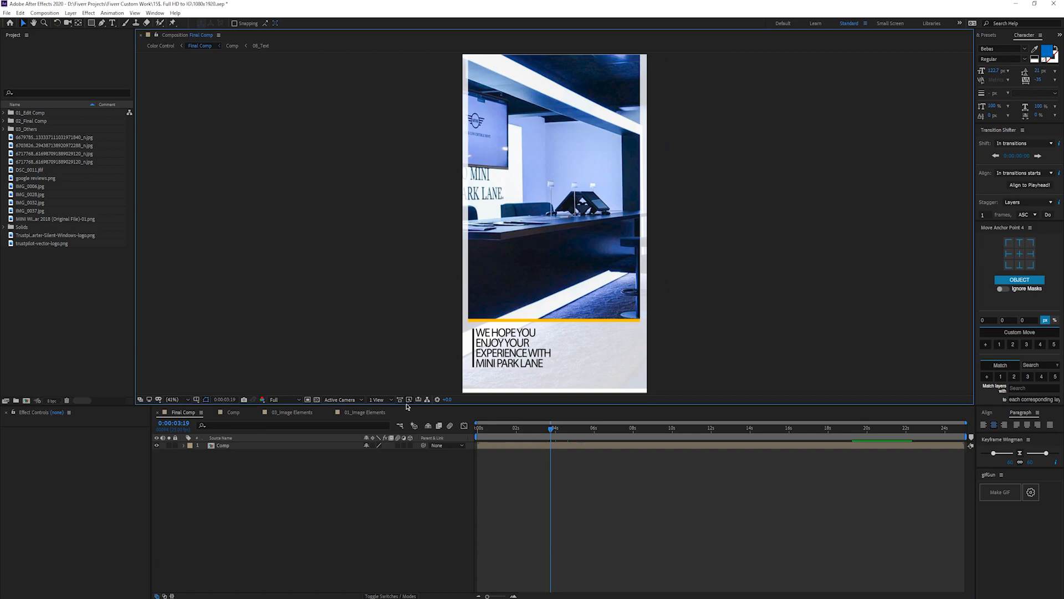
left_click(411, 422)
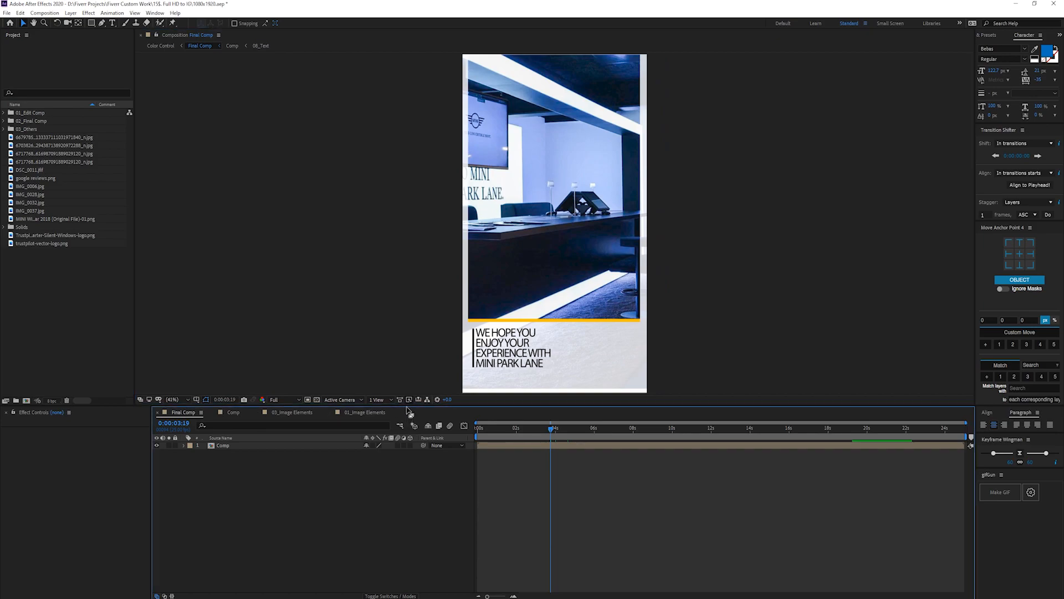
left_click_drag(407, 406, 407, 440)
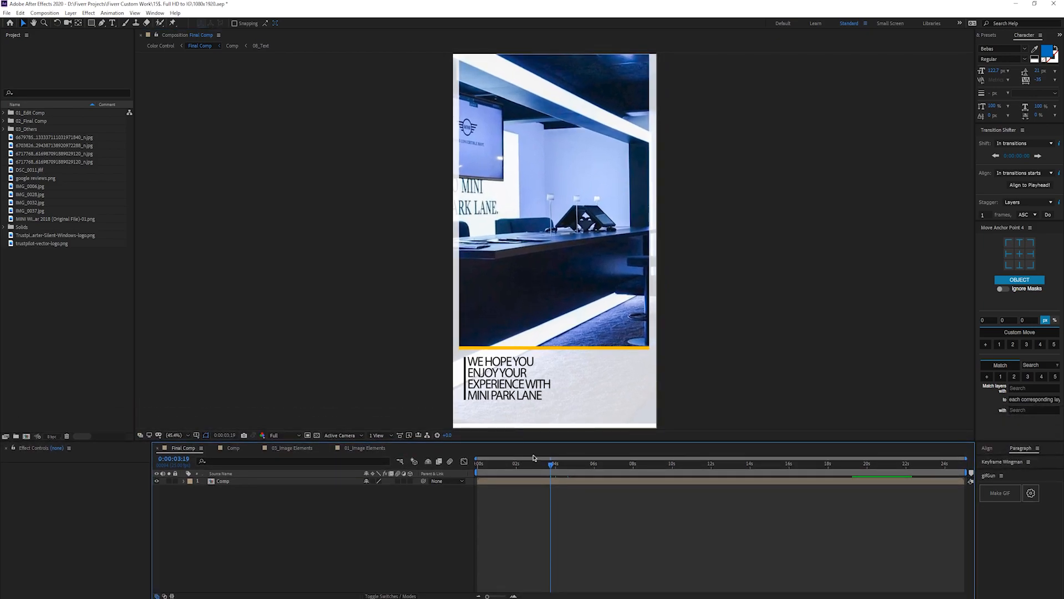
Step: Preview Final Comp up to 0:00:05:06, and open Comp to view its first scene at 0:00:03:14
left_click_drag(557, 465, 569, 465)
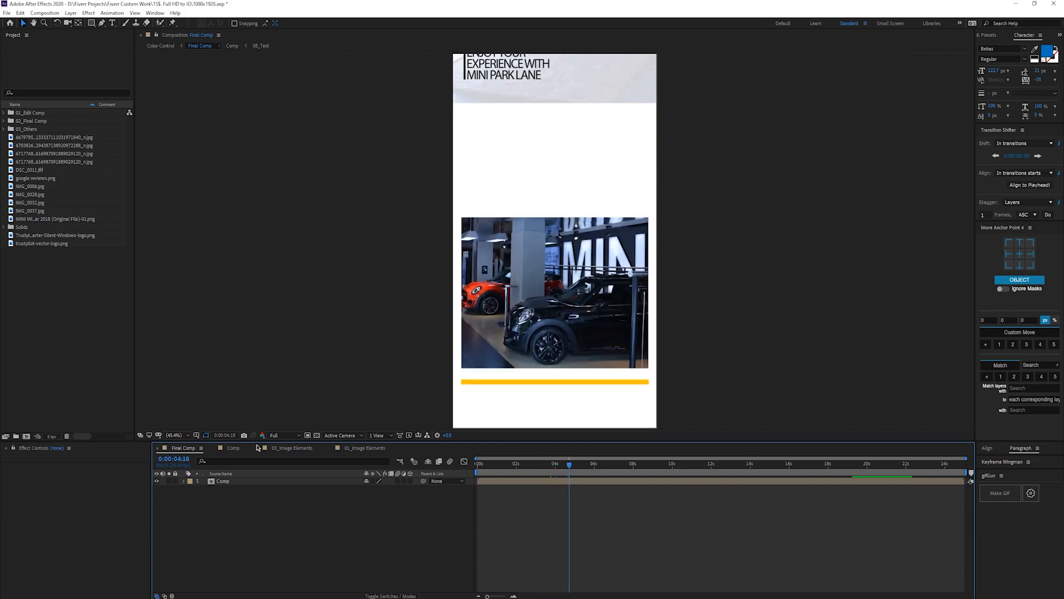
scroll(548, 278, "down", 2)
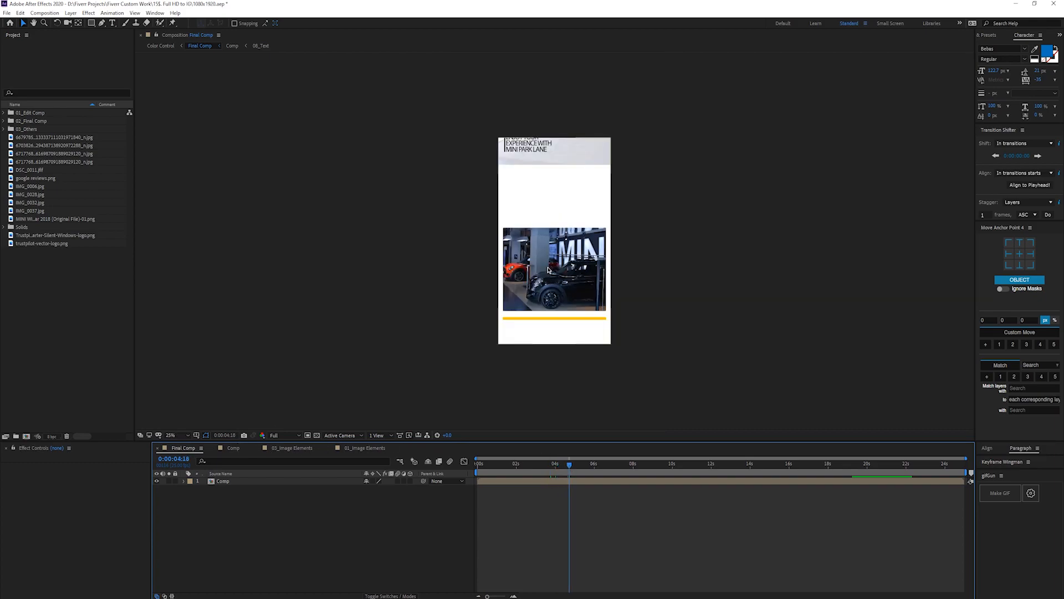
left_click_drag(574, 465, 579, 464)
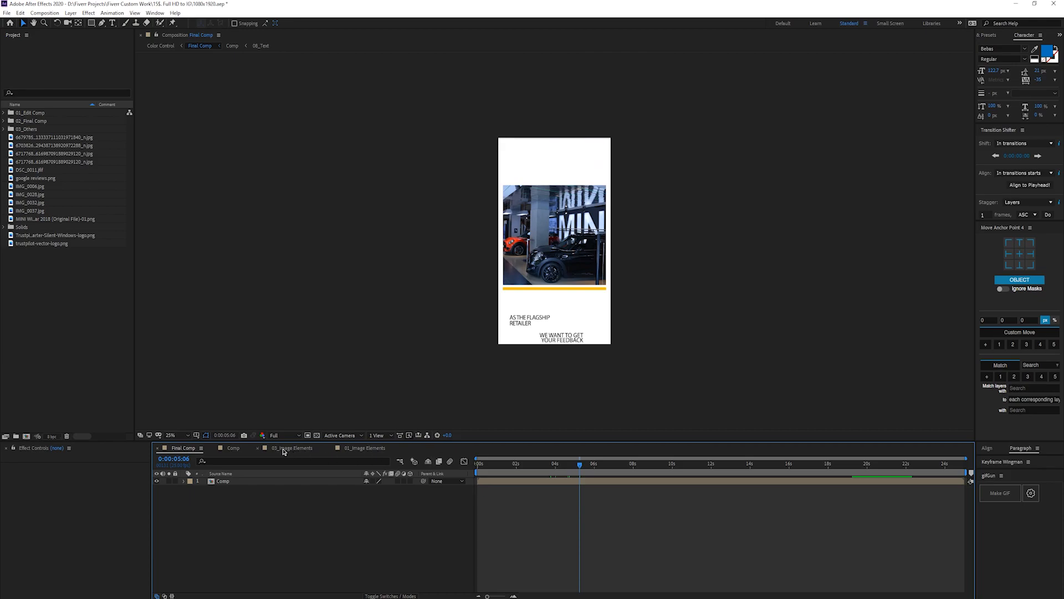
left_click(232, 449)
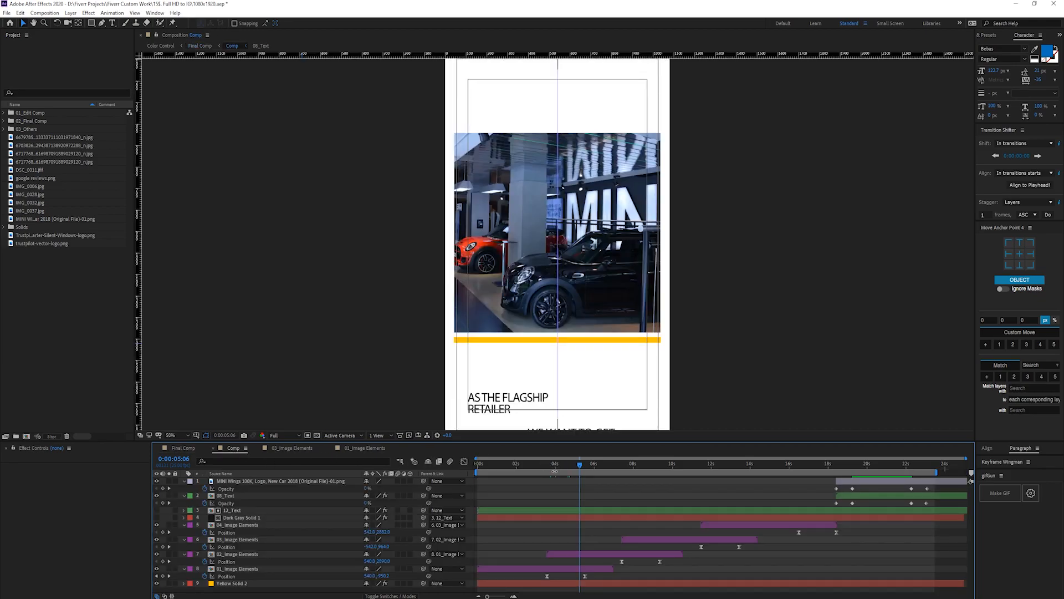
left_click_drag(554, 466, 533, 466)
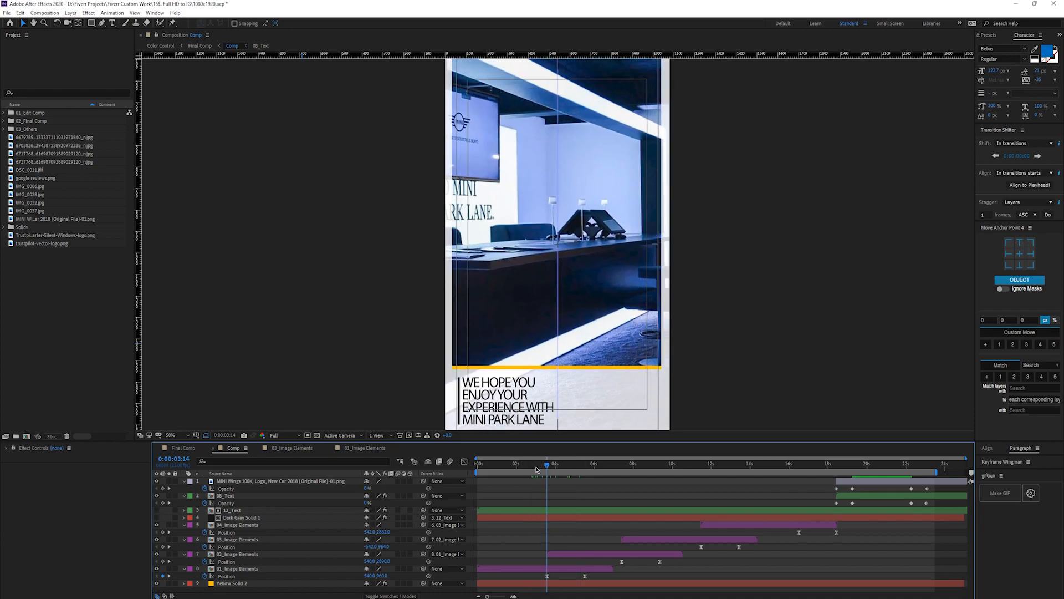
Step: Open the 01_Image Elements precomp from Comp and view its whole frame at 0:00:00:20
double_click(508, 568)
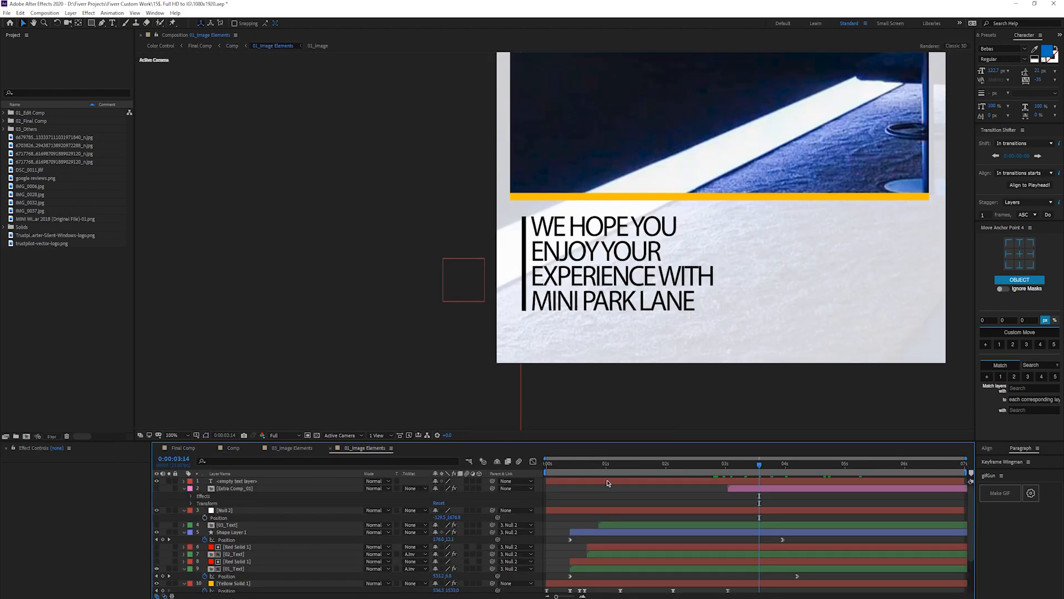
scroll(608, 482, "down", 2)
scroll(637, 376, "down", 1)
left_click_drag(610, 181, 575, 280)
scroll(575, 280, "down", 1)
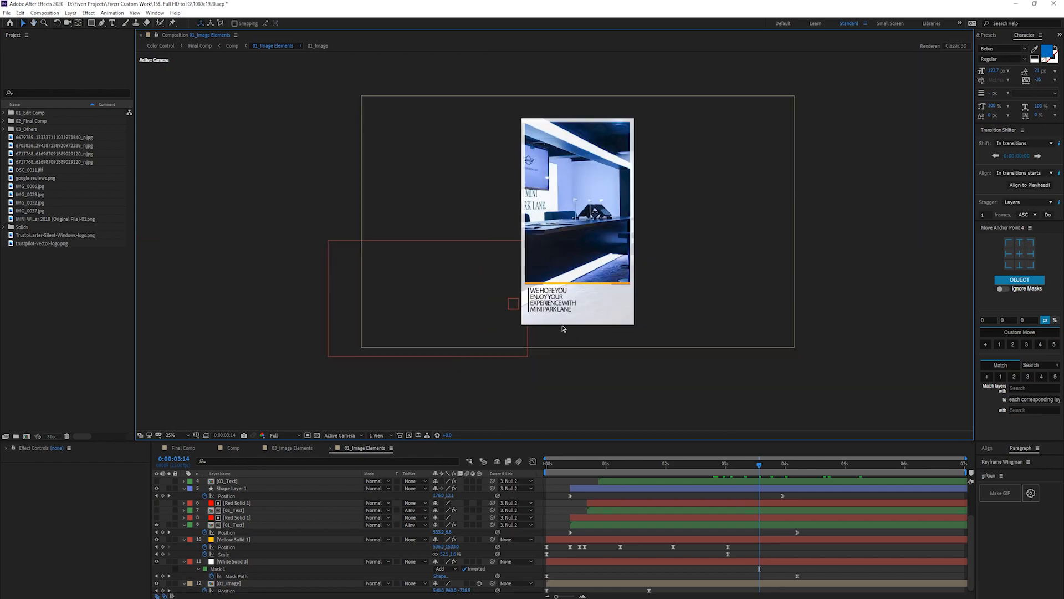
left_click(601, 470)
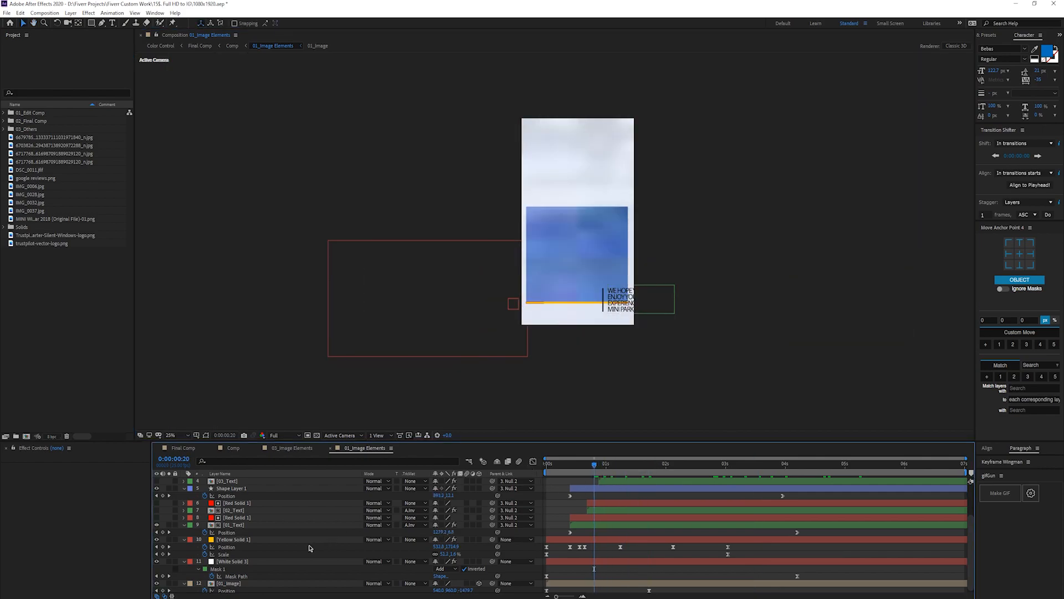
Step: Open the nested 01_Image composition and examine the placement of its showroom photo layer
double_click(244, 583)
left_click_drag(251, 145, 830, 336)
left_click(833, 337)
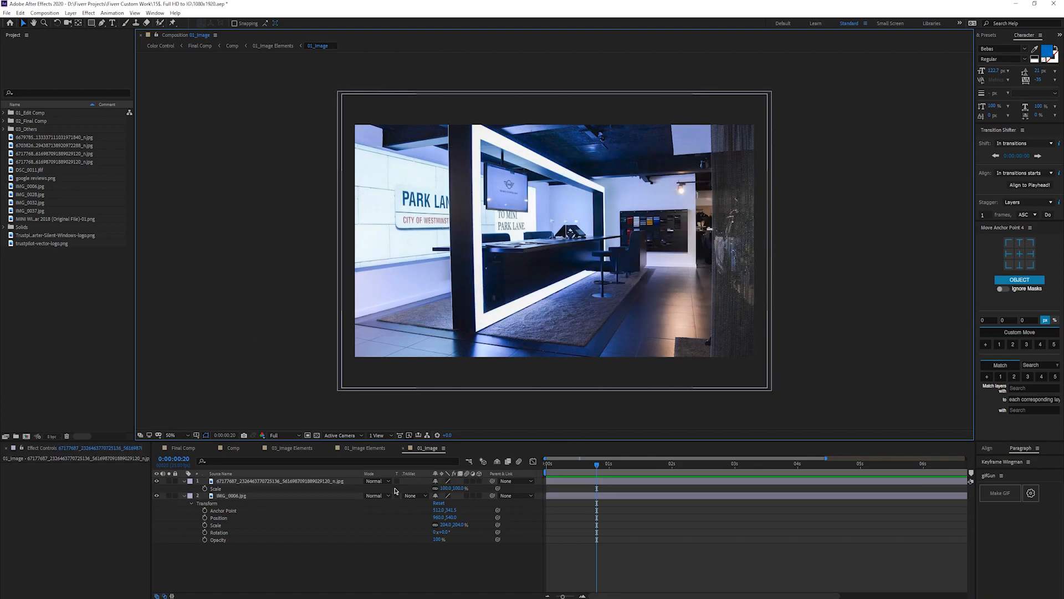
left_click(486, 166)
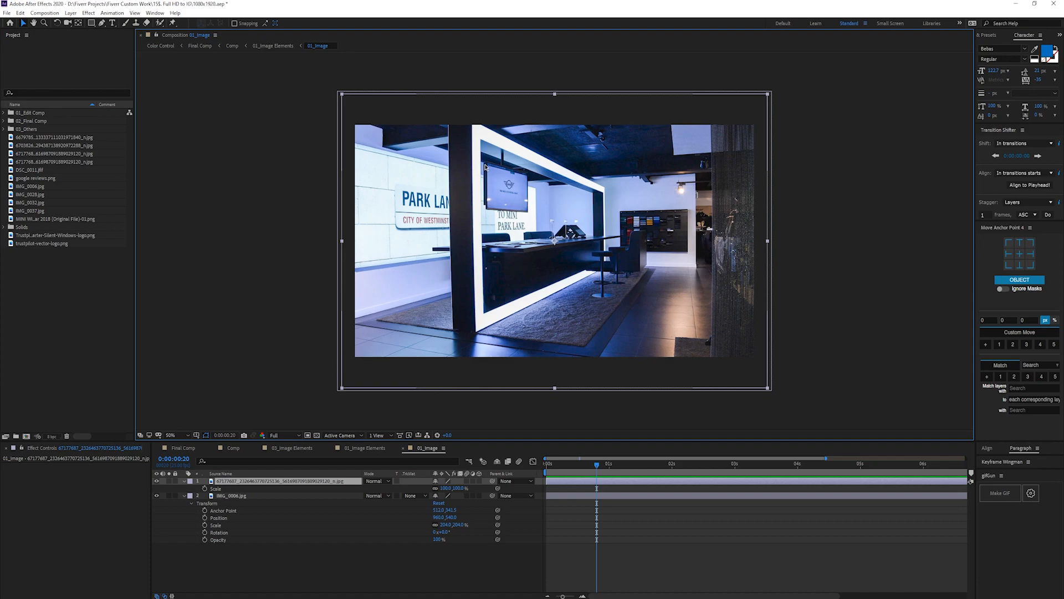
left_click(396, 565)
key("ctrl+k")
left_click_drag(399, 154, 281, 157)
left_click(249, 217)
type("1080")
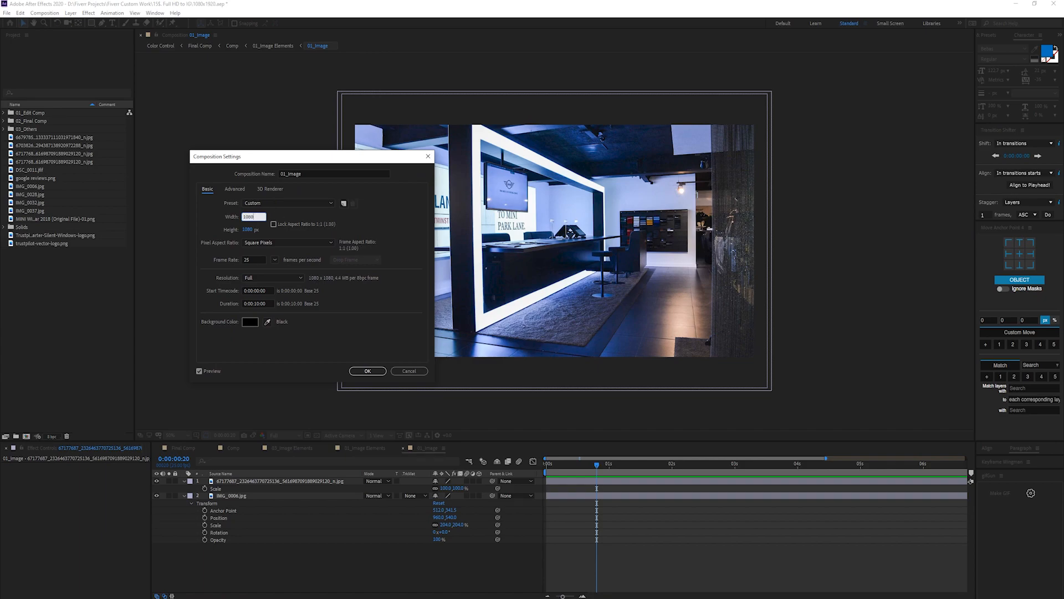
key("Tab")
type("1920")
key("Tab")
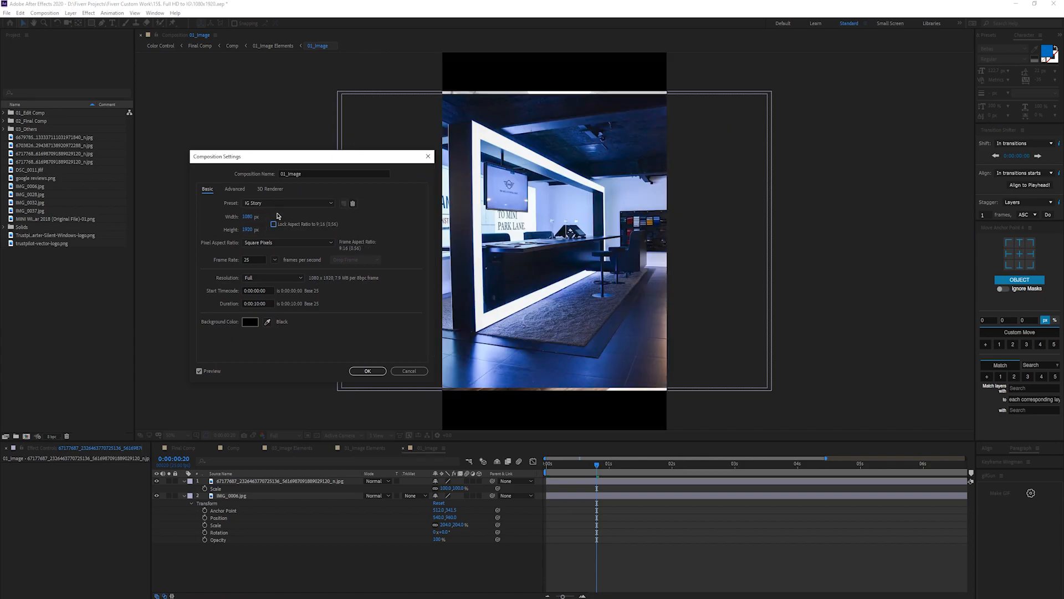
left_click(428, 157)
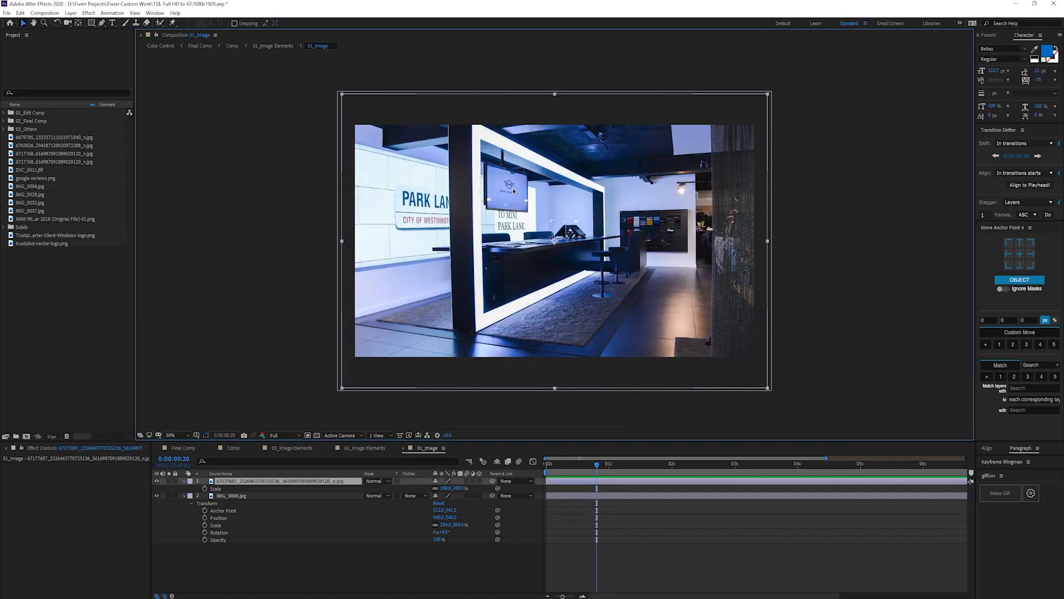
Step: Apply the IG Story preset to the 01_Image composition
key("ctrl+k")
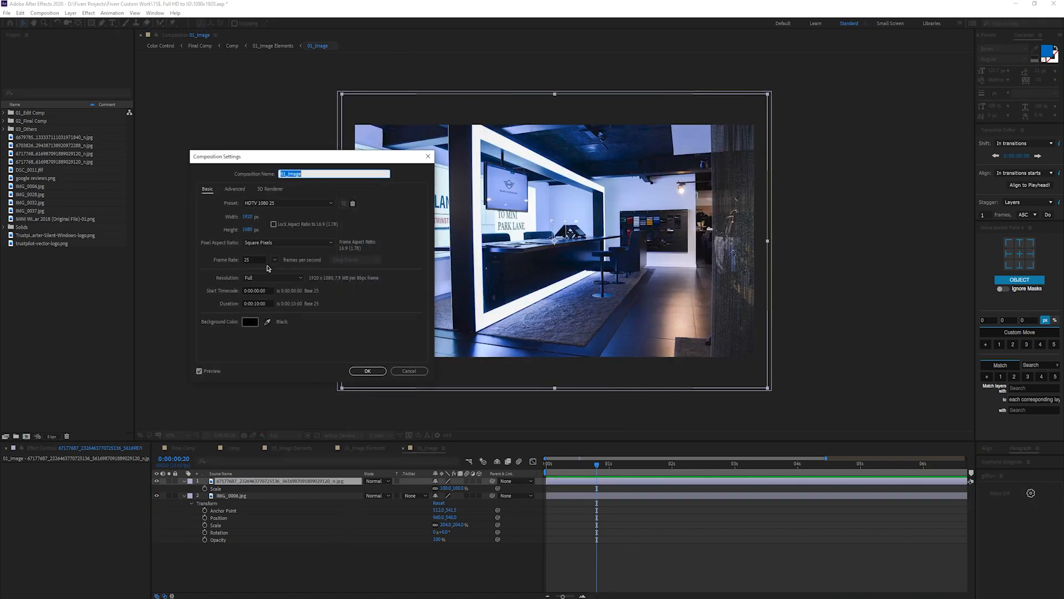
left_click(288, 203)
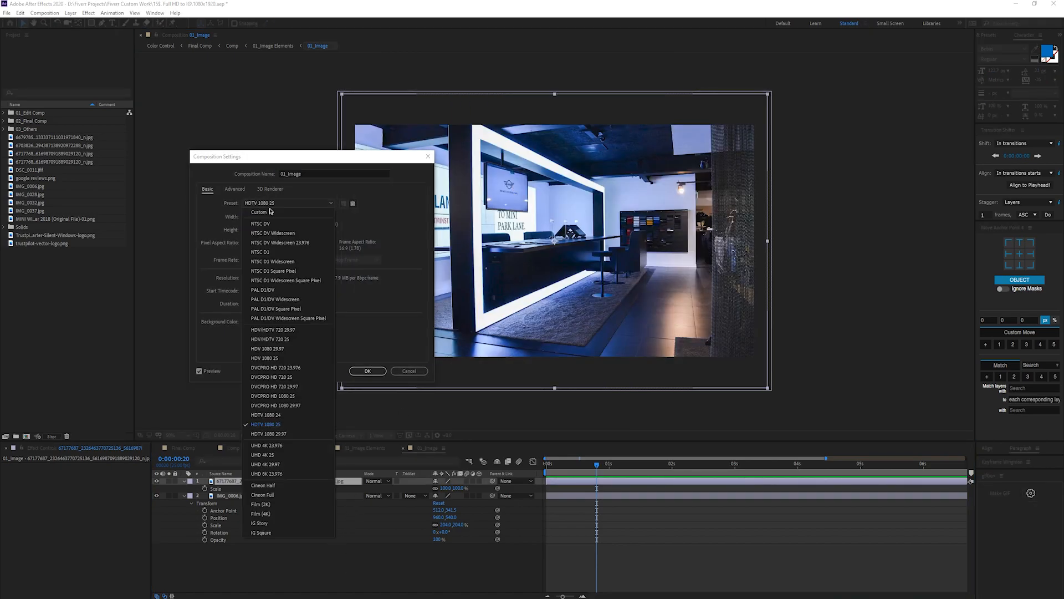
left_click(265, 523)
left_click(367, 371)
Step: Scale the top photo layer in 01_Image to 145% and shift it slightly left to fill the vertical frame
key("s")
left_click_drag(452, 488, 485, 490)
scroll(531, 337, "down", 2)
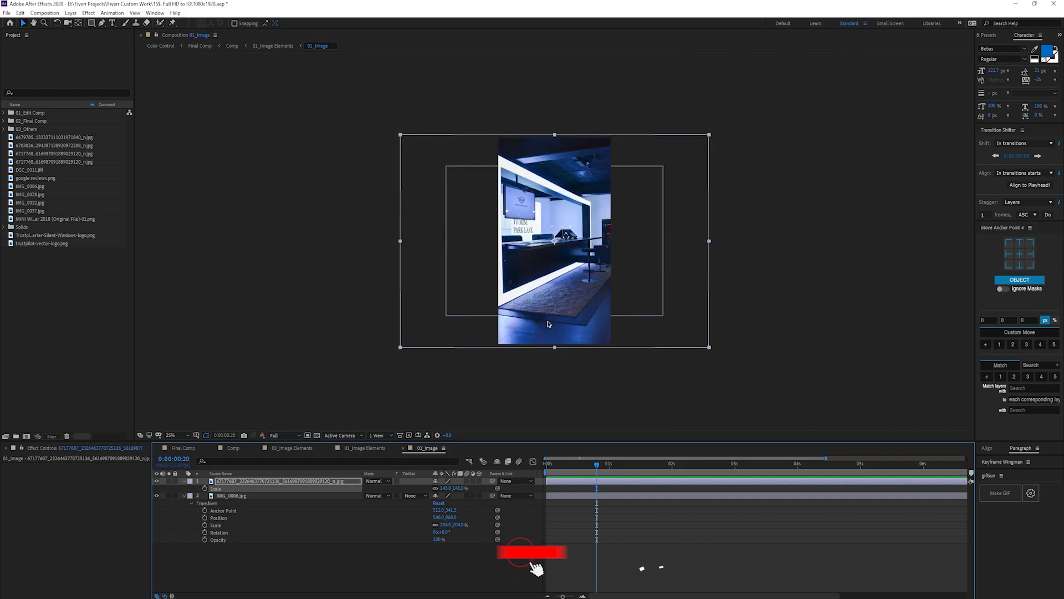
scroll(546, 324, "up", 2)
left_click_drag(675, 282, 511, 287)
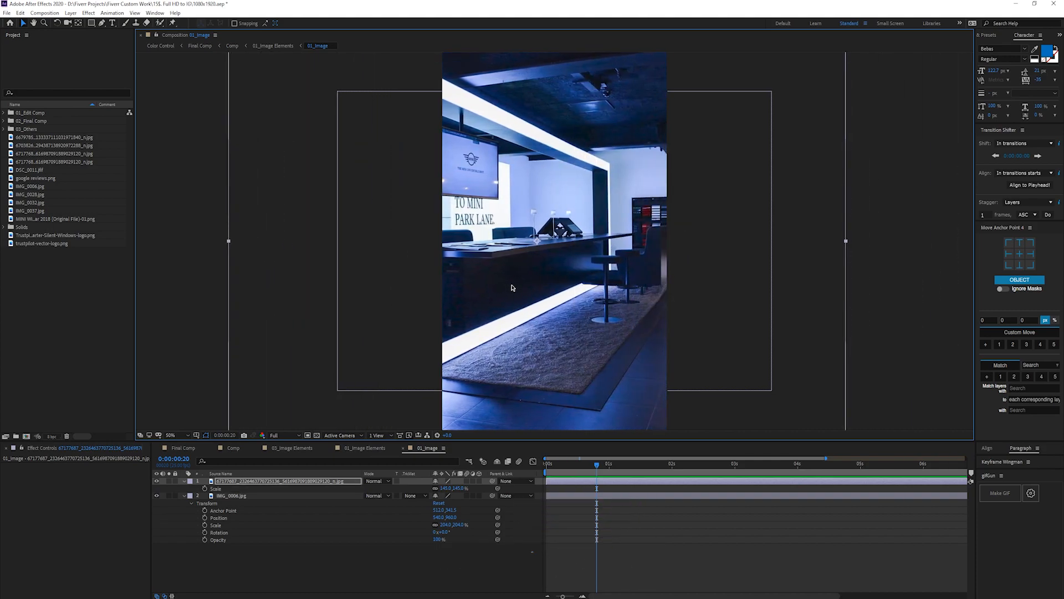
Step: Undo the photo's move and scaling and the IG Story resize of 01_Image, and deselect the layer
key("ctrl+z")
key("ctrl+z")
key("ctrl+z")
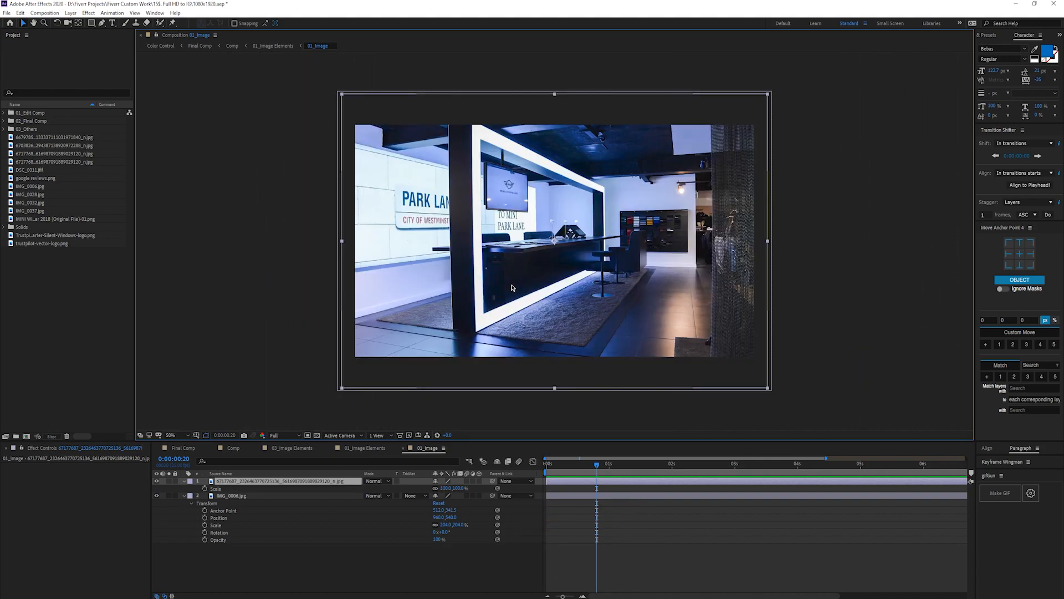
left_click(331, 555)
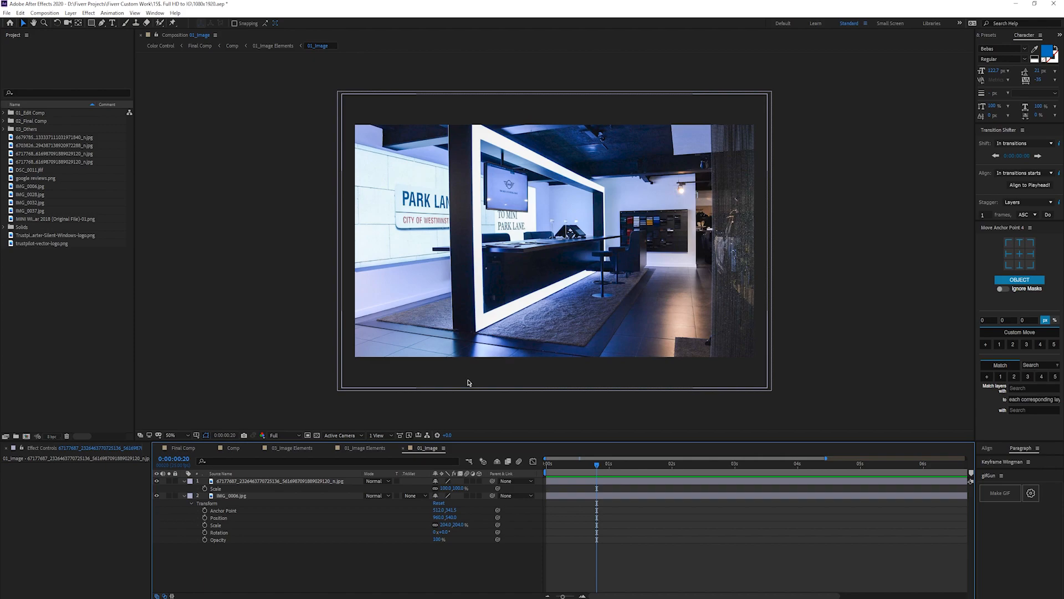
Step: Return to 01_Image Elements, go to 0:00:00:13 and select the Yellow Solid 1 layer to view its animation path
left_click(369, 450)
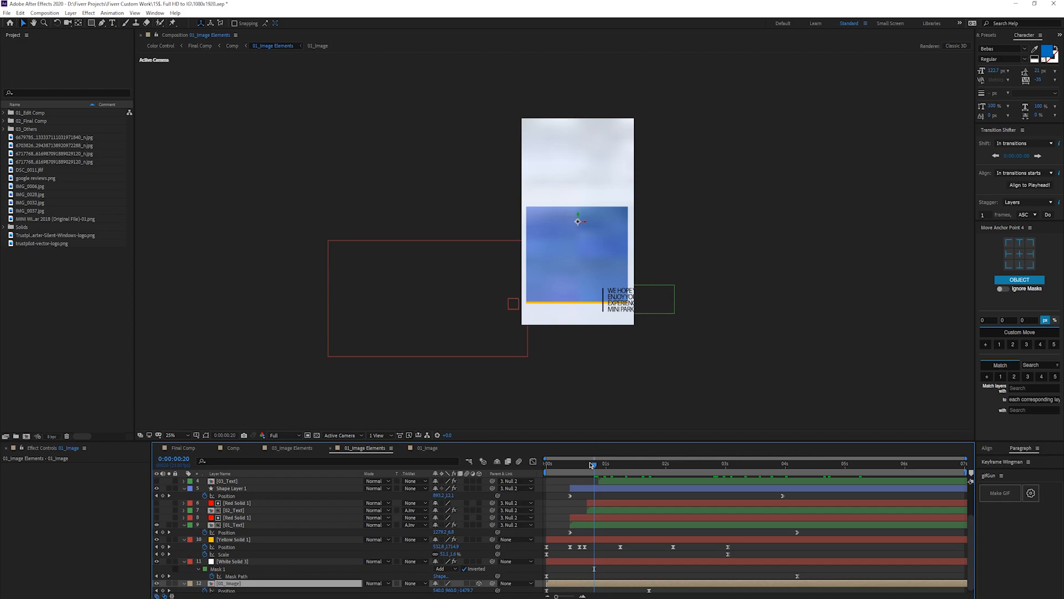
left_click_drag(591, 465, 577, 464)
left_click(254, 540)
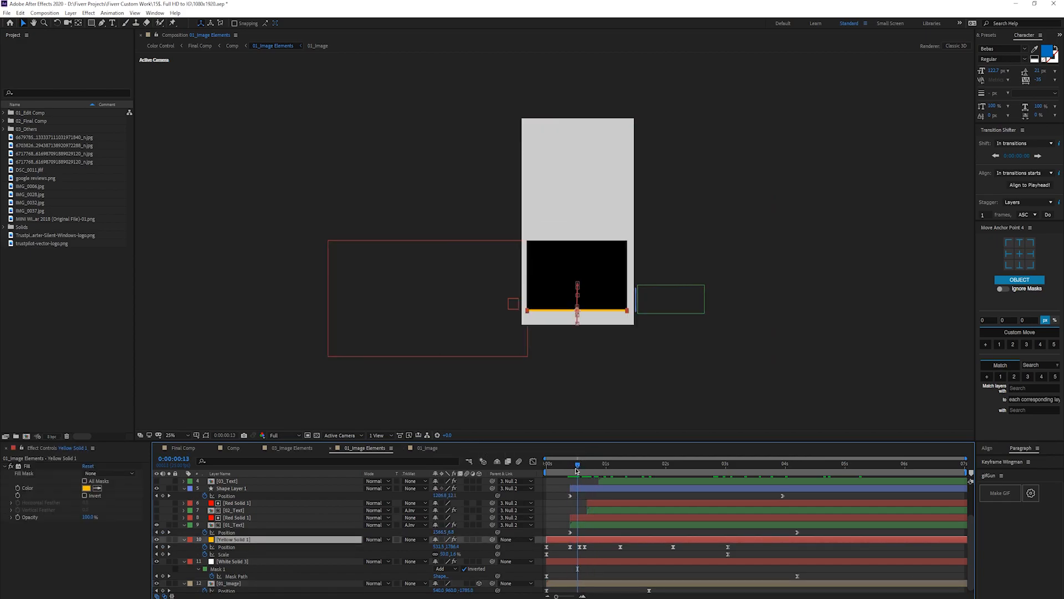
Step: Review the 01_Image Elements animation between 0:00:00:10 and 0:00:02:19, examining the yellow line, photo mask and text placement
left_click_drag(577, 471, 569, 474)
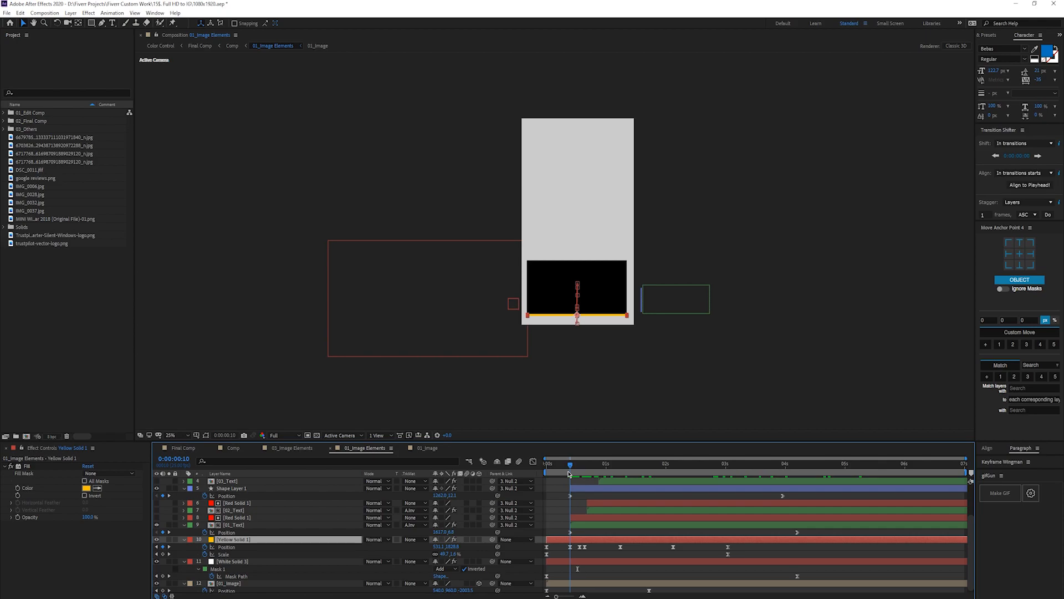
left_click(574, 495)
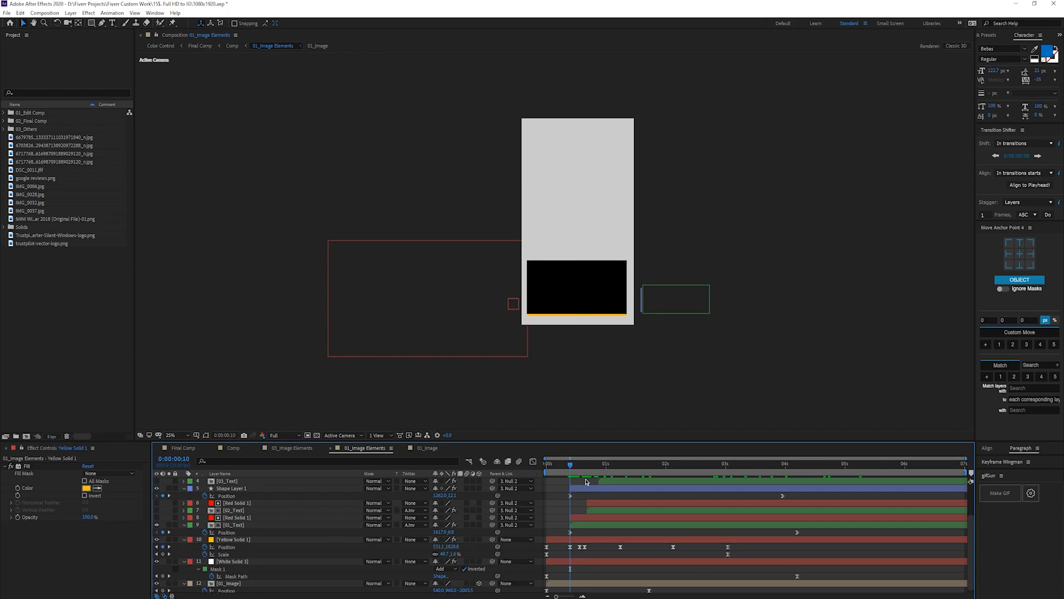
key("period")
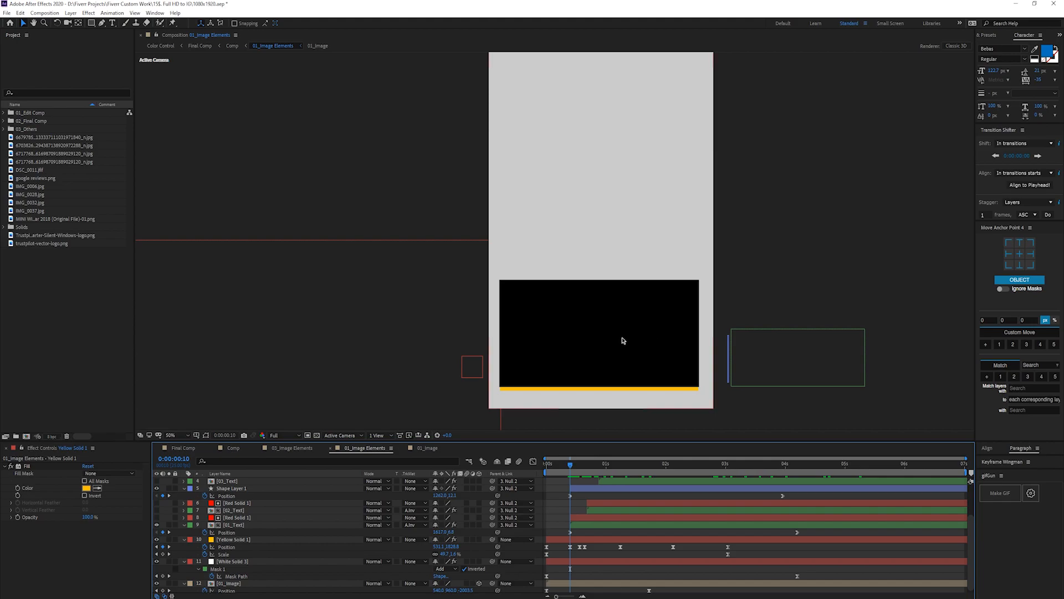
key("comma")
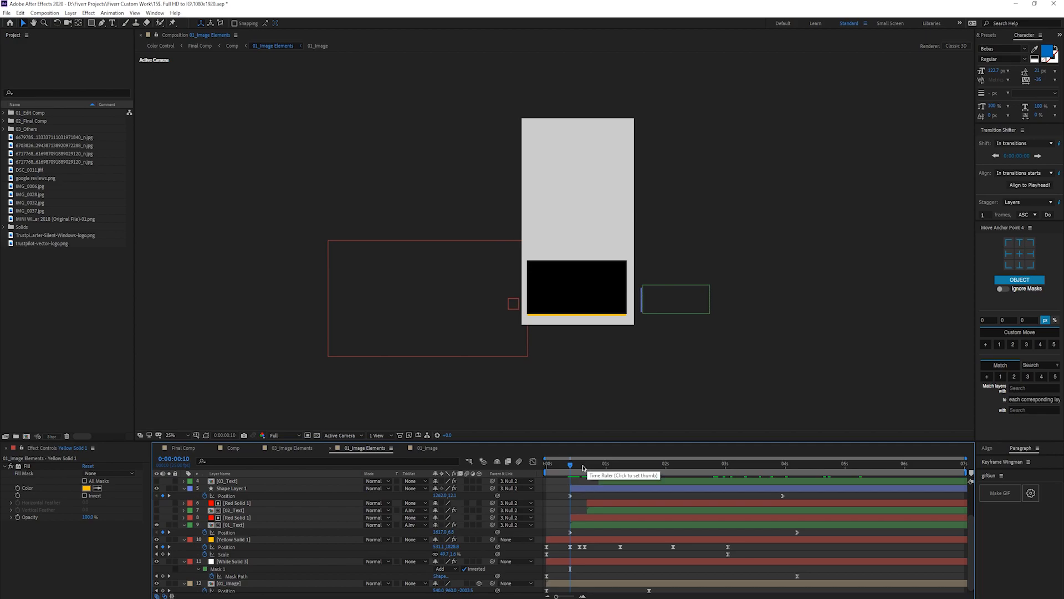
left_click_drag(583, 467, 711, 452)
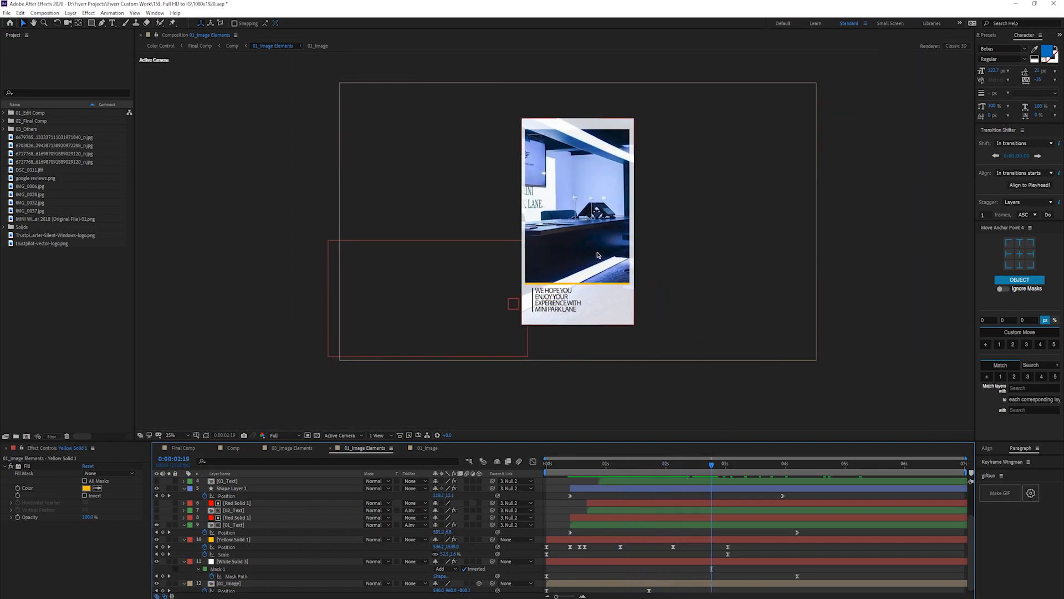
scroll(696, 499, "down", 1)
left_click_drag(707, 466, 659, 468)
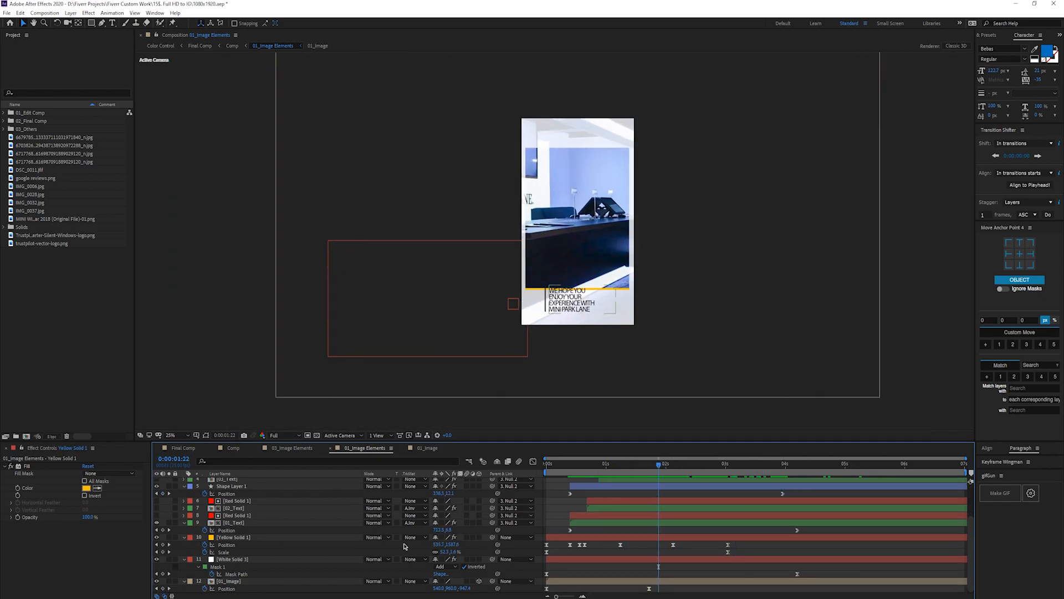
key("period")
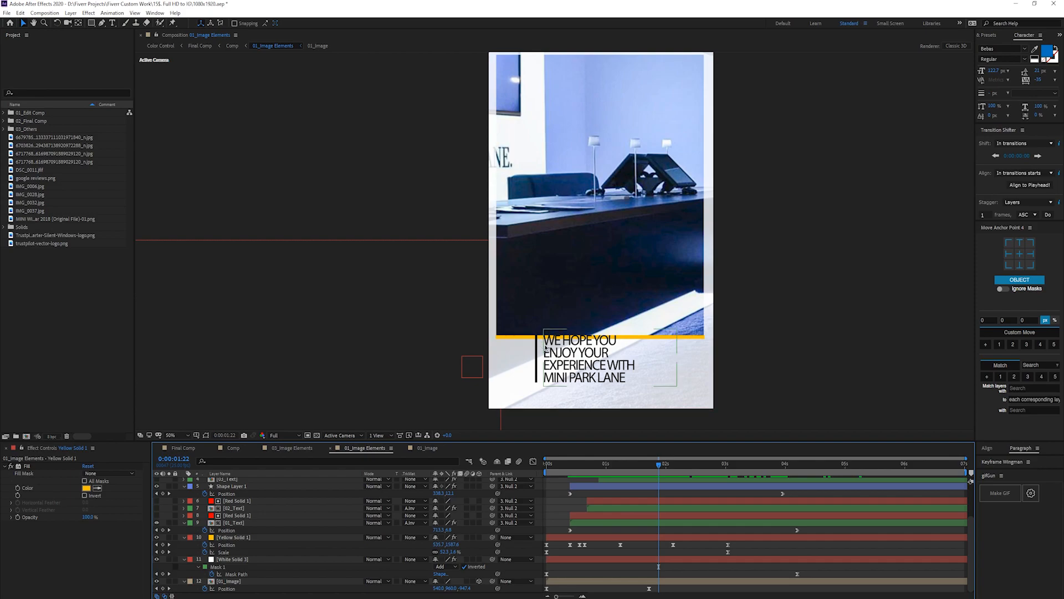
left_click_drag(665, 467, 684, 467)
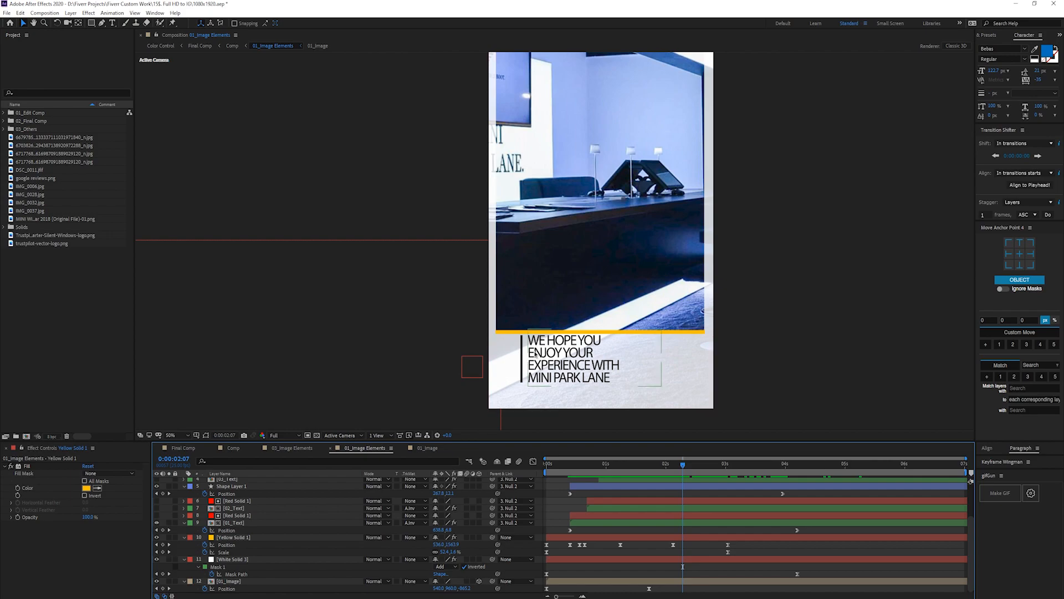
Step: Examine in Comp how the 01, 02 and 03_Image Elements layers transition between 0:00:03:14 and 0:00:10:19
left_click(234, 449)
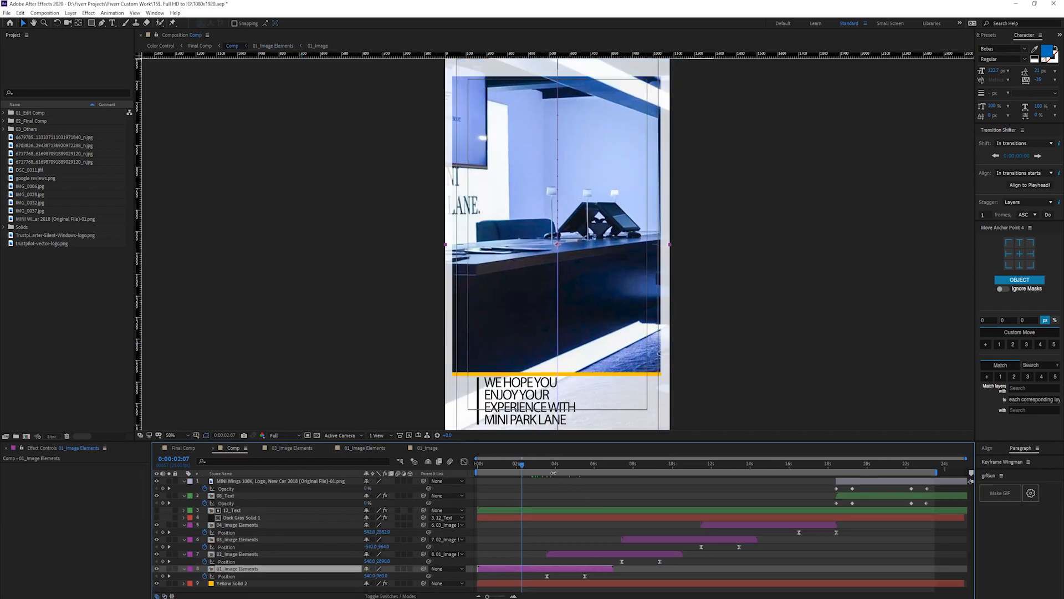
left_click(572, 465)
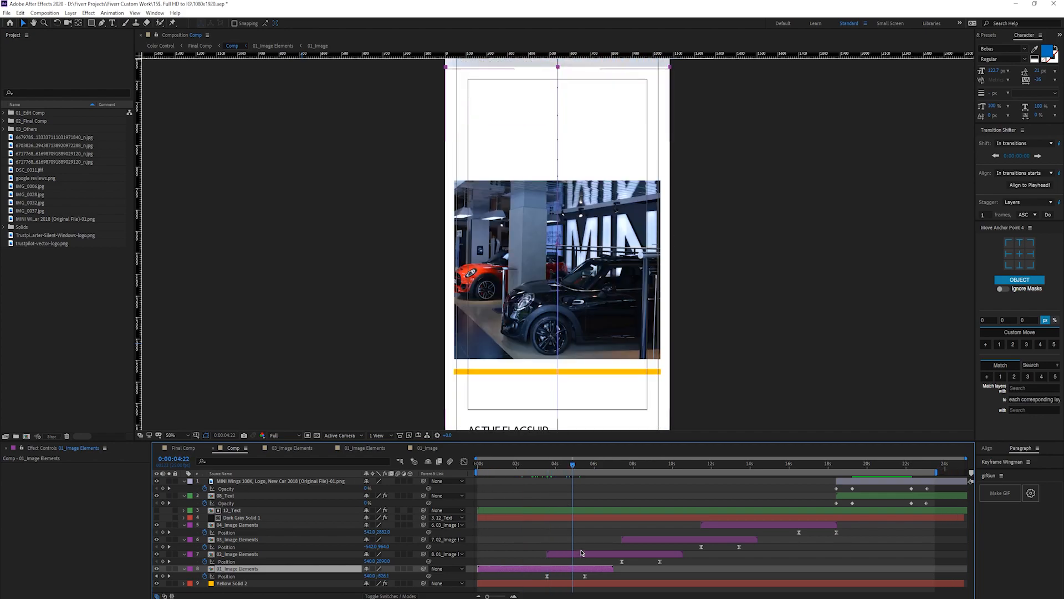
left_click(581, 550)
left_click_drag(560, 468, 548, 468)
scroll(550, 322, "down", 1)
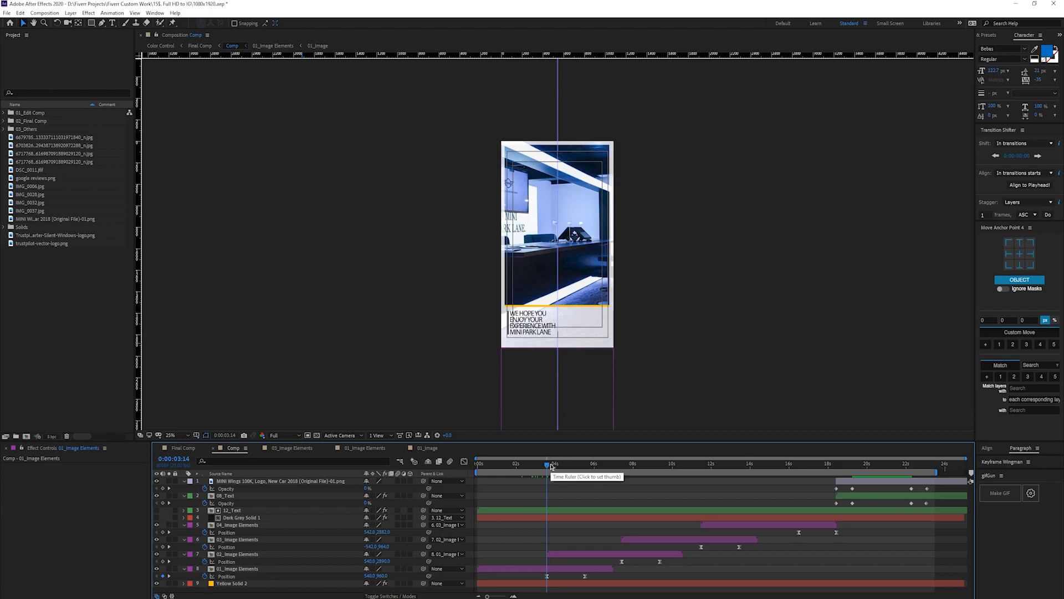
left_click_drag(553, 467, 584, 467)
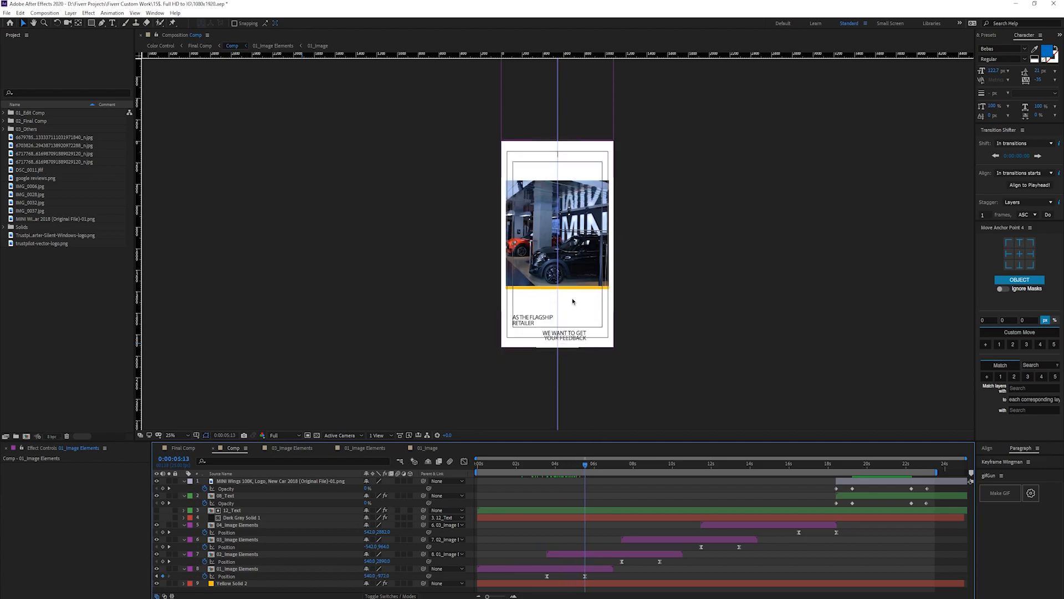
left_click_drag(597, 554, 606, 555)
left_click_drag(586, 465, 687, 466)
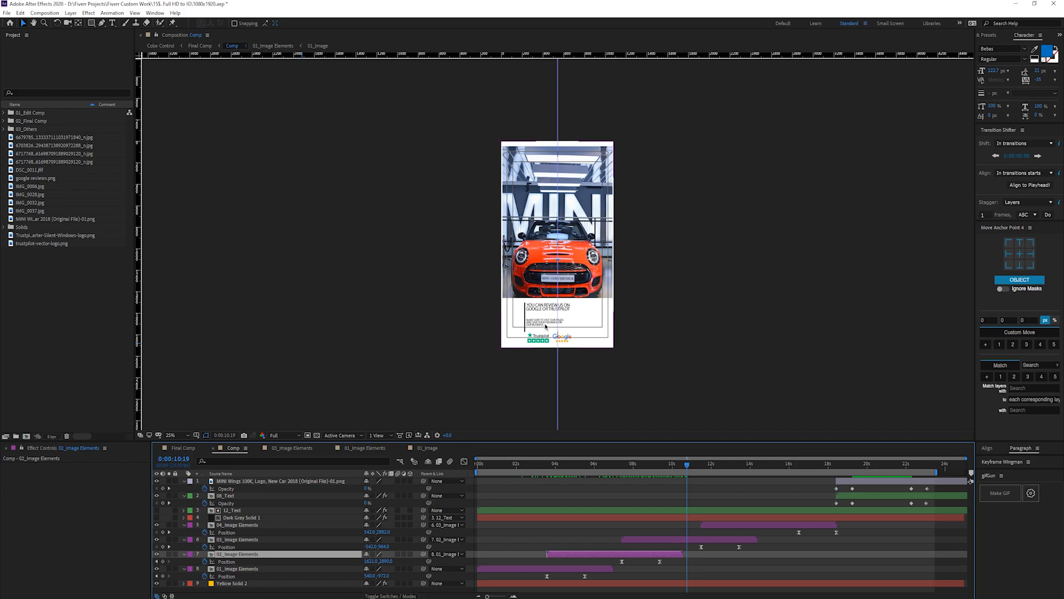
left_click_drag(691, 464, 585, 472)
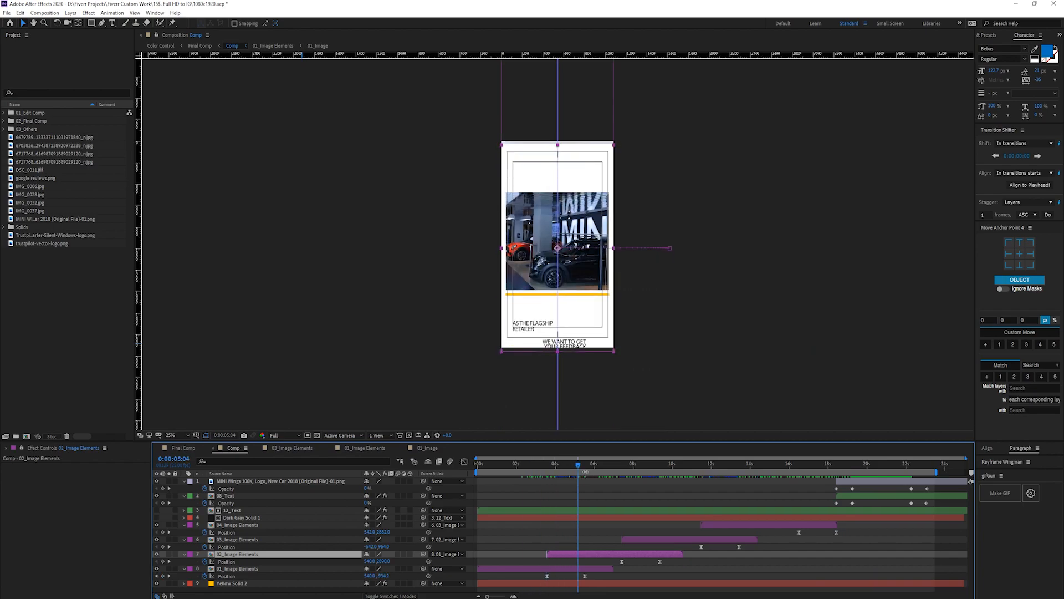
Step: Open the 02_Image Elements composition and review its photo, yellow line and text animation up to 0:00:04:05
double_click(616, 554)
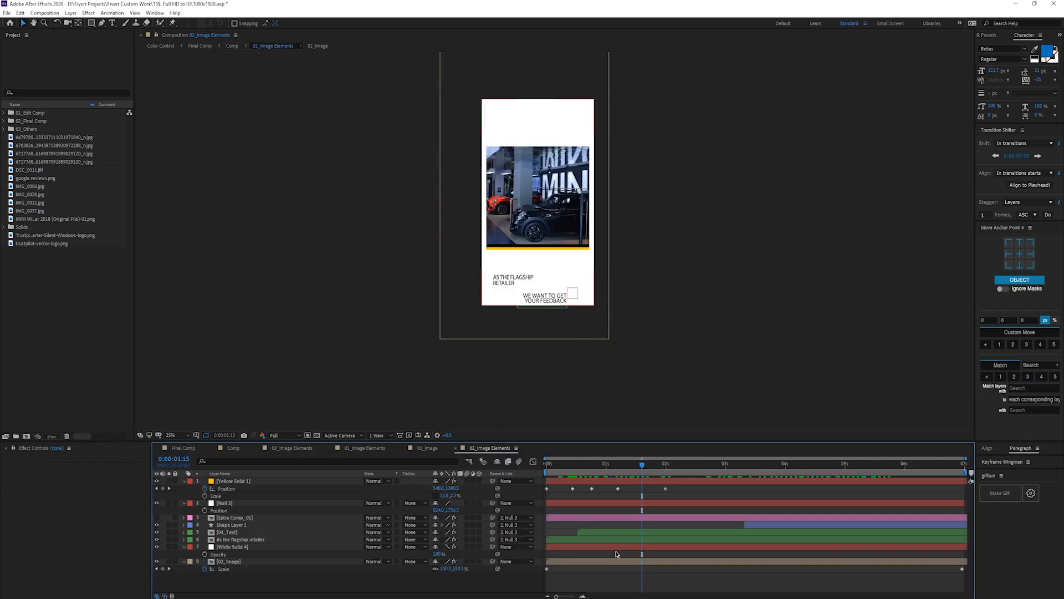
left_click_drag(640, 468, 656, 467)
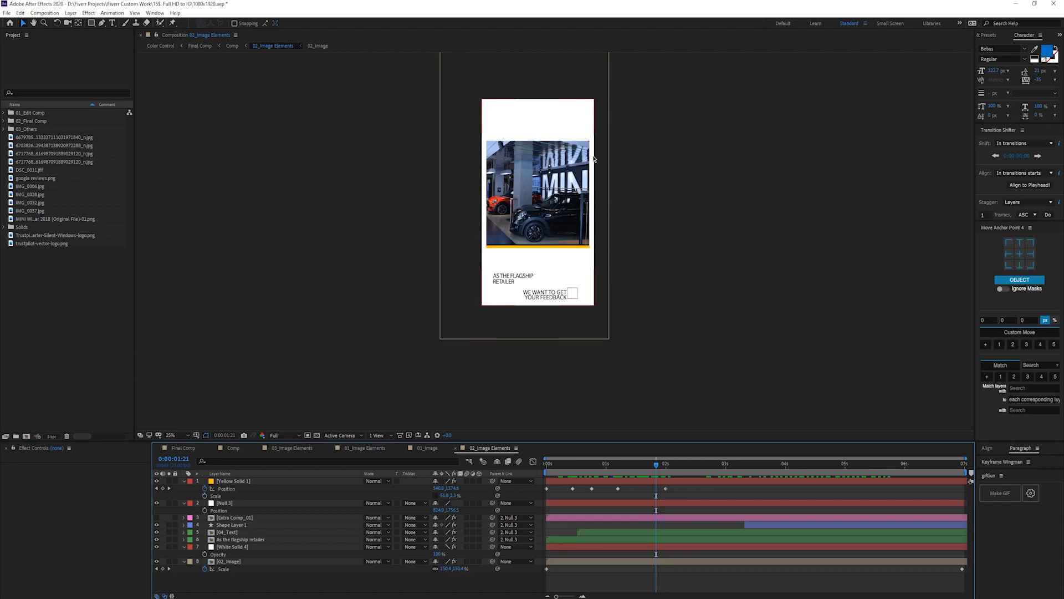
key("comma")
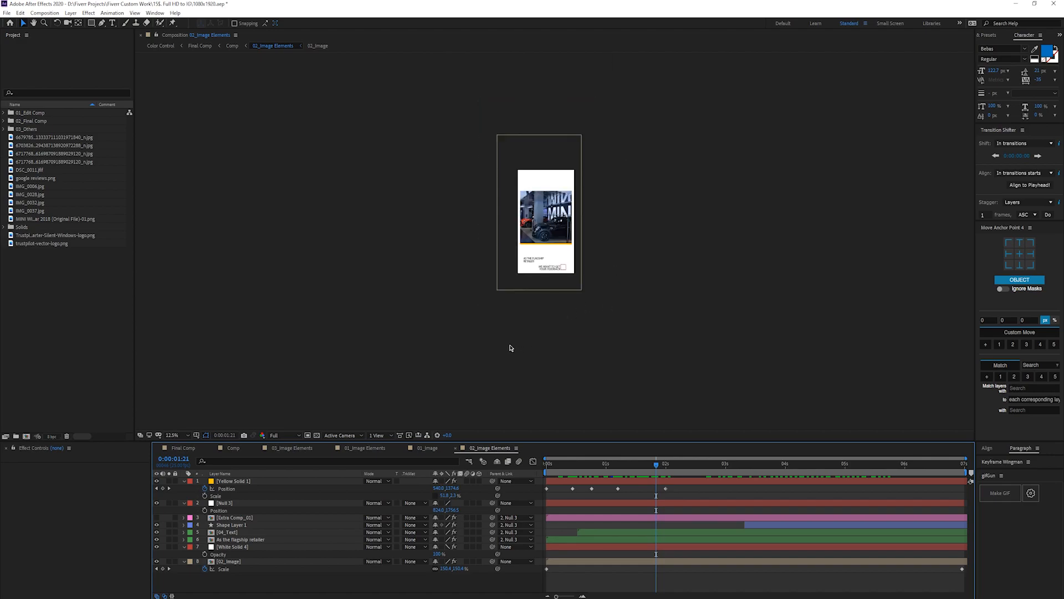
left_click_drag(656, 465, 800, 473)
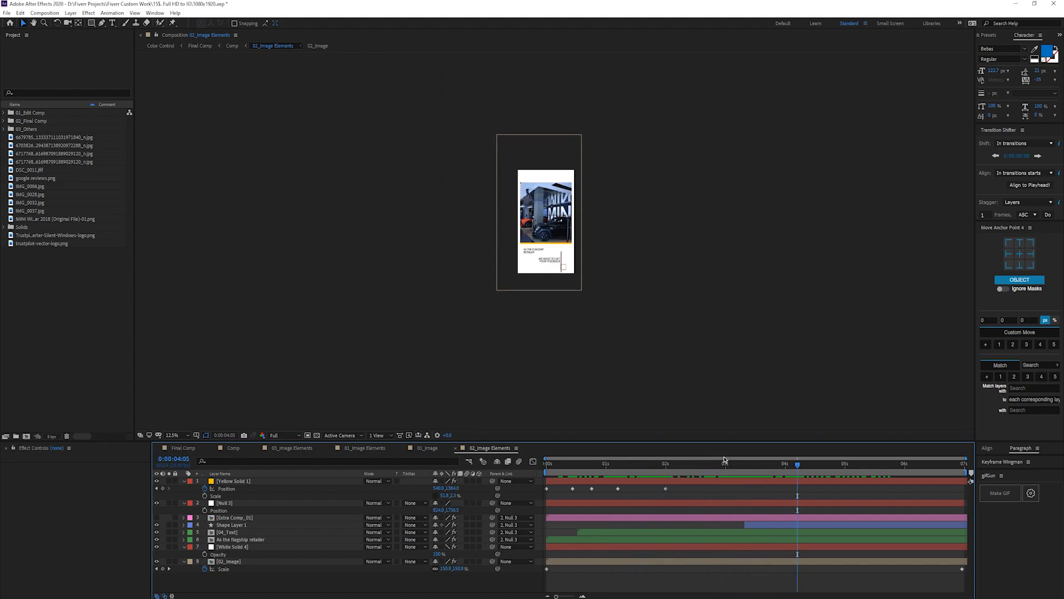
left_click(158, 296)
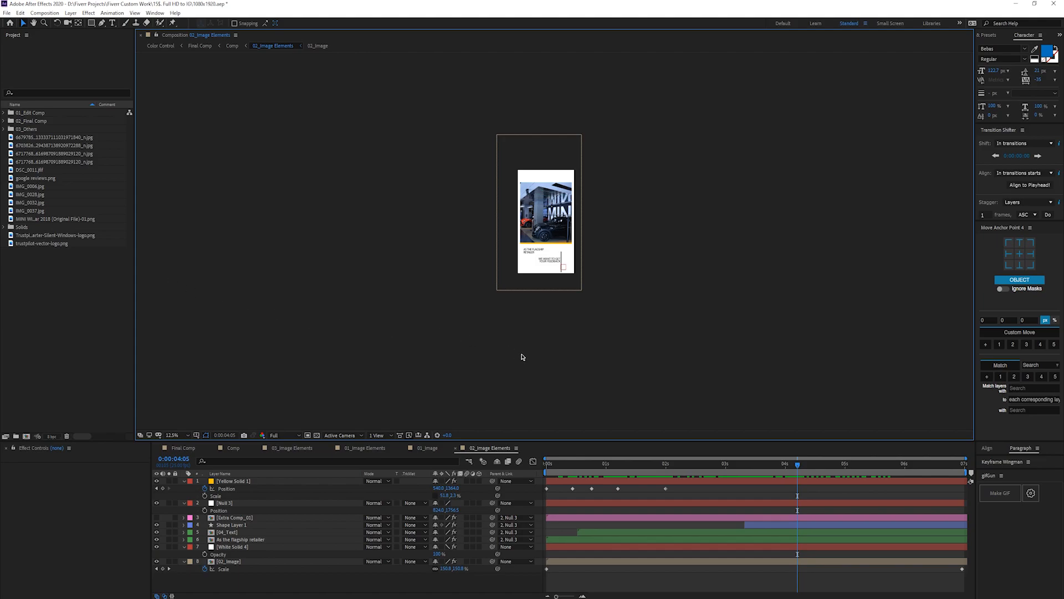
Step: Compare 03_Image Elements with its nested 03_Image composition at 0:00:01:11 to examine how the car photo fits the vertical frame
left_click(301, 448)
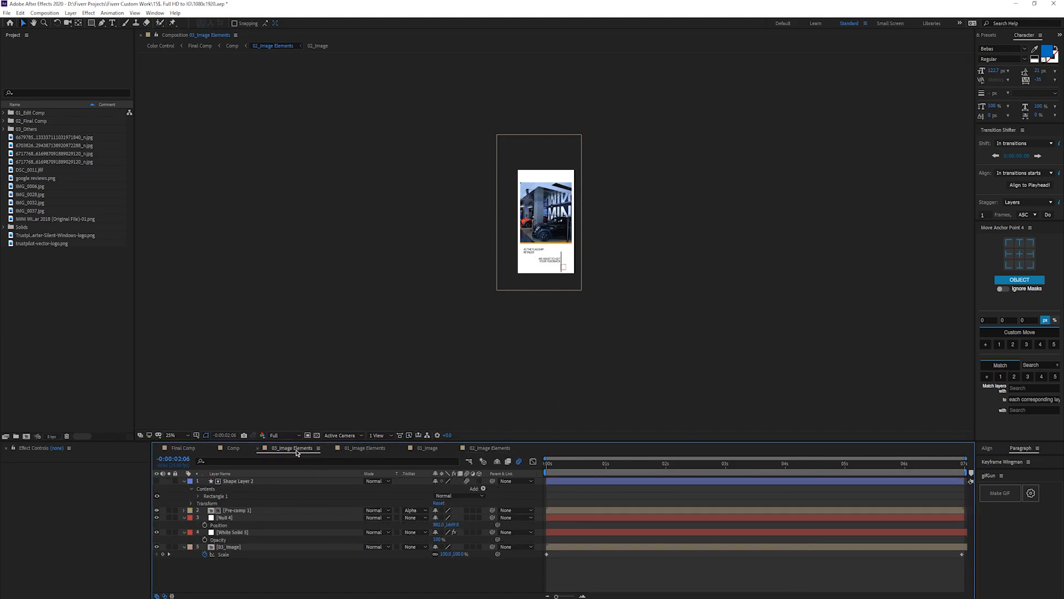
double_click(235, 546)
left_click_drag(547, 465, 637, 469)
scroll(578, 312, "down", 2)
left_click(545, 211)
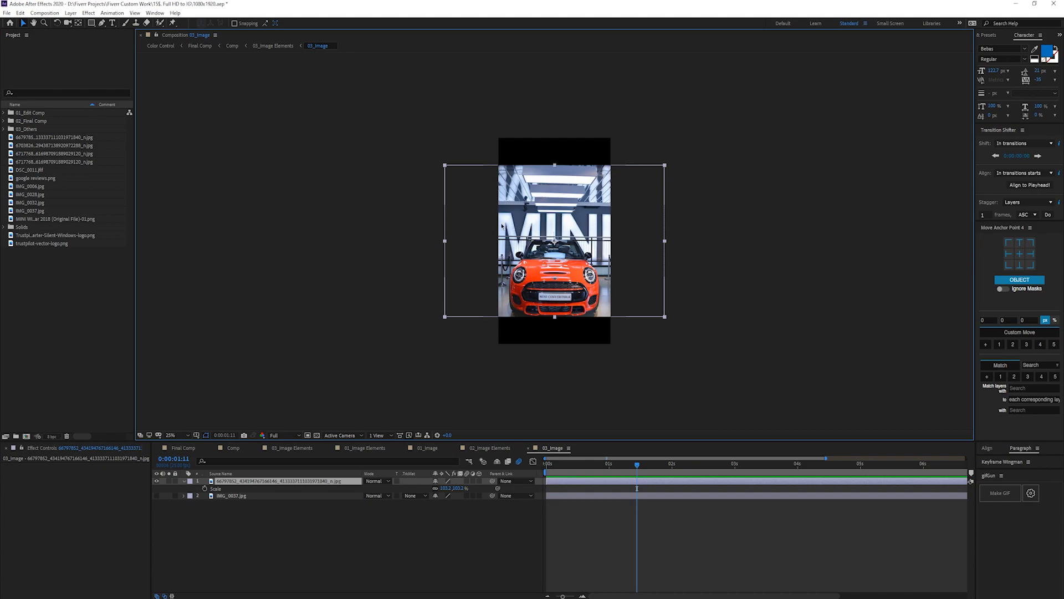
left_click(273, 46)
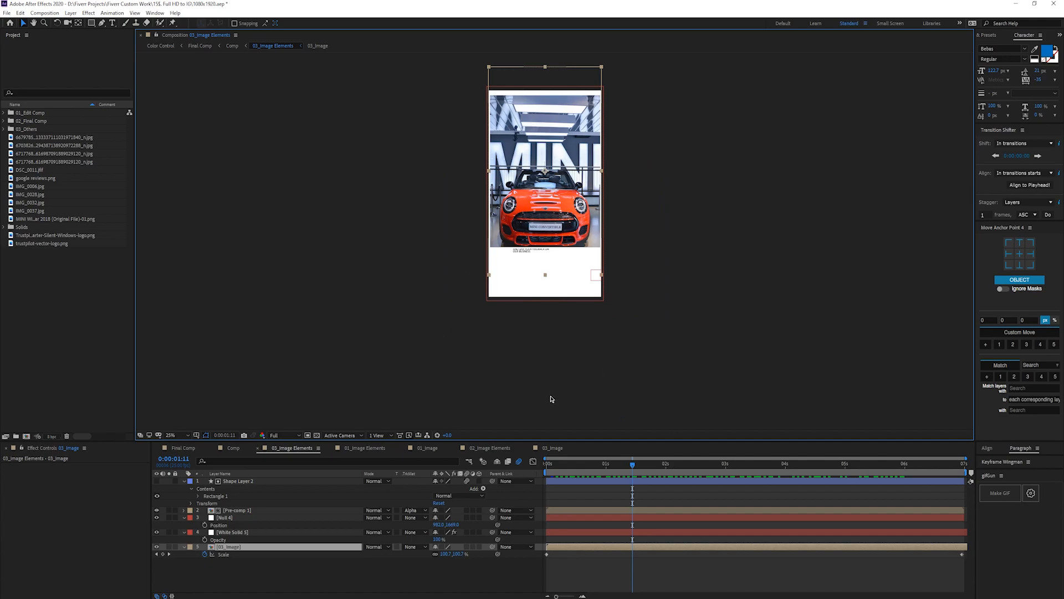
double_click(225, 546)
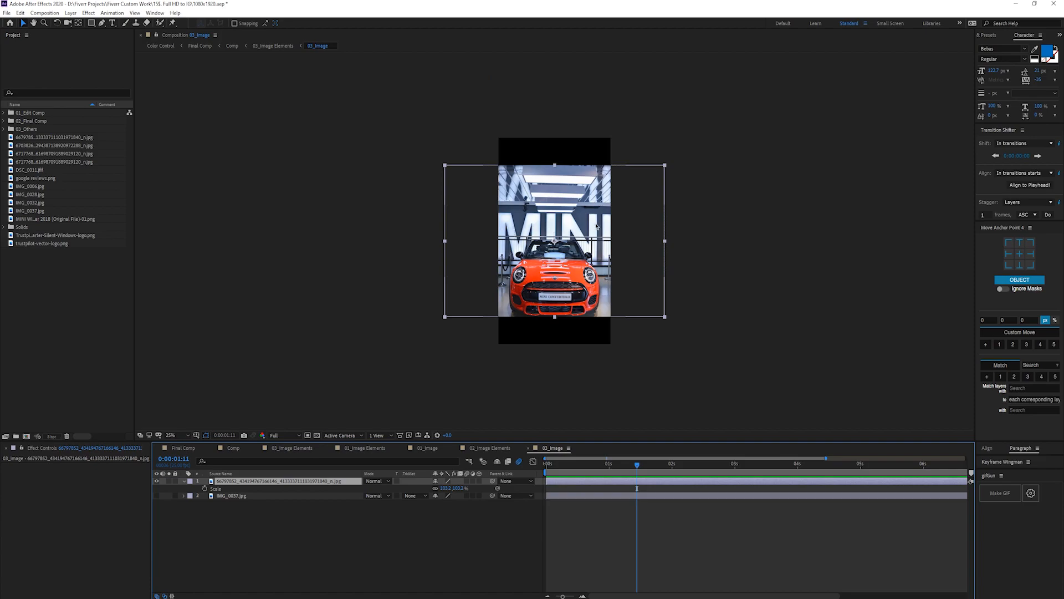
Step: Try to stretch the car photo in 03_Image vertically toward the frame's lower edge, and undo the change
mouse_move(667, 242)
left_mouse_down()
mouse_move(609, 245)
mouse_move(664, 241)
left_mouse_up()
left_click_drag(554, 317, 555, 351)
key("ctrl+z")
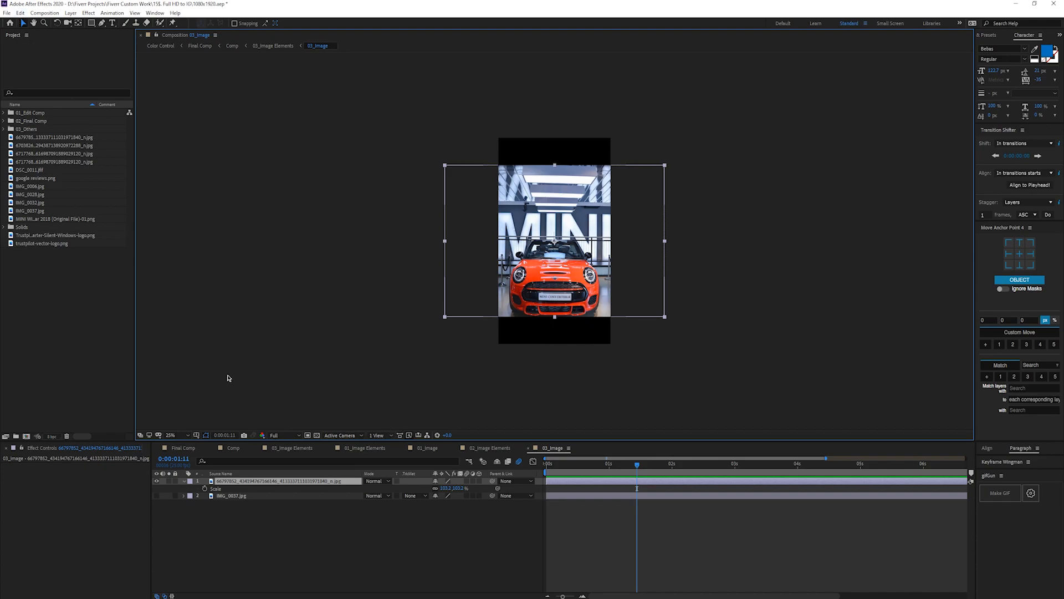
Step: Apply the IG Square preset to Final Comp and preview the square crop at 0:00:04:30
left_click(183, 448)
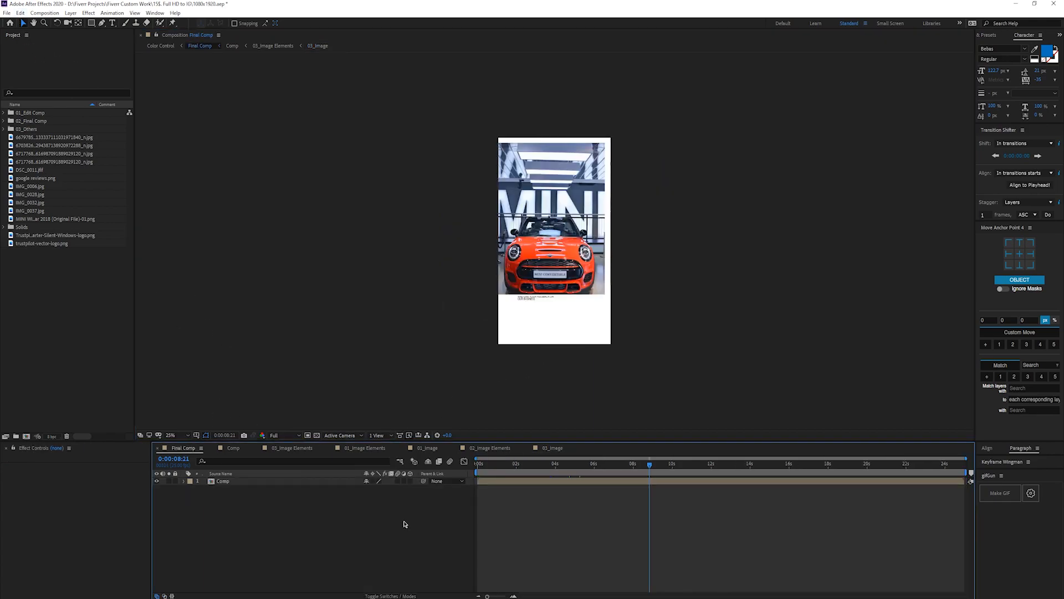
key("ctrl+k")
left_click(287, 203)
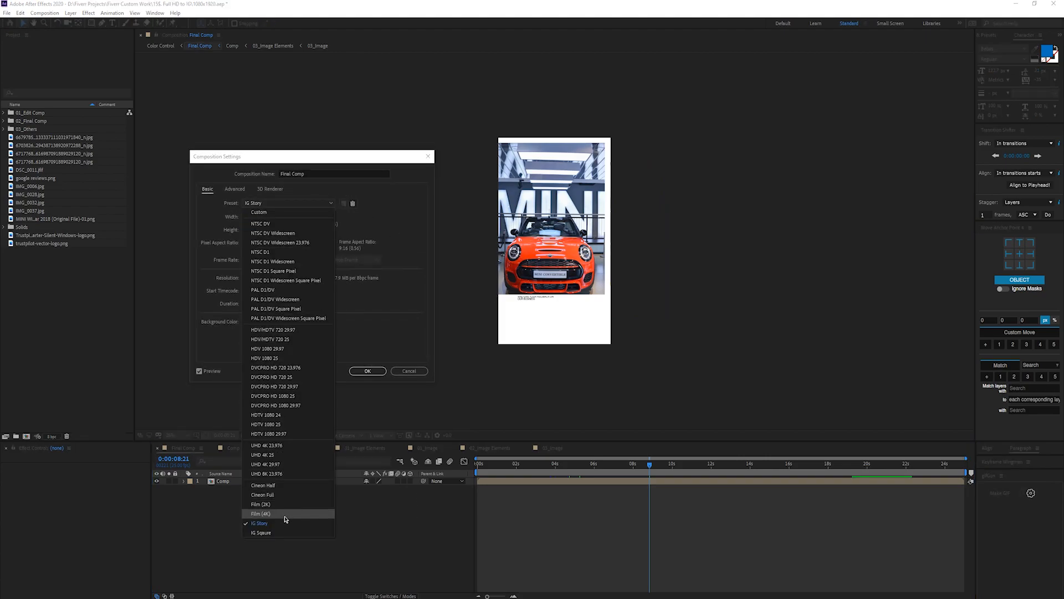
left_click(276, 534)
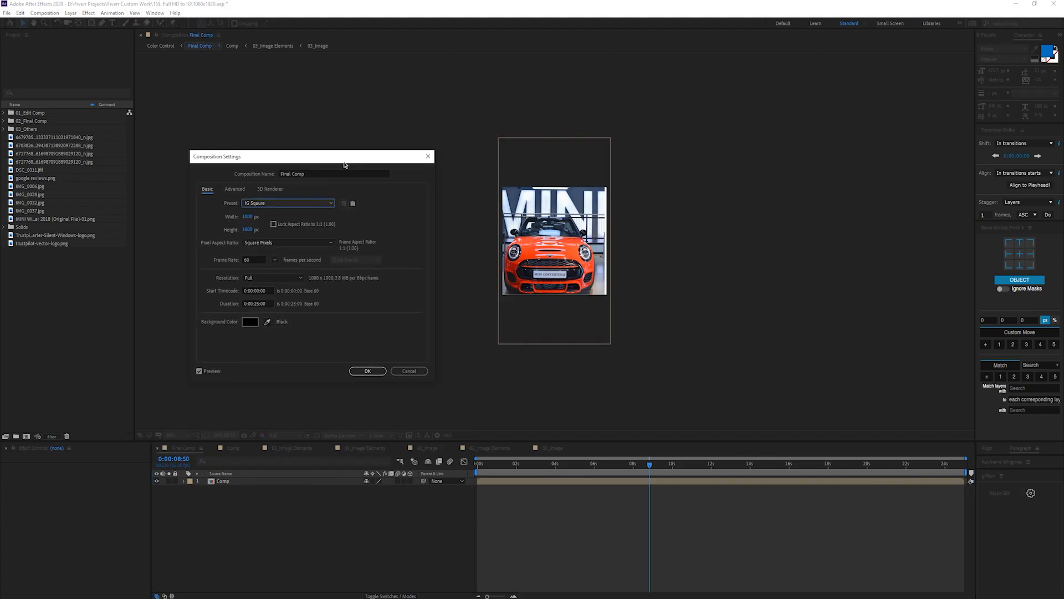
left_click_drag(343, 162, 410, 139)
left_click(435, 349)
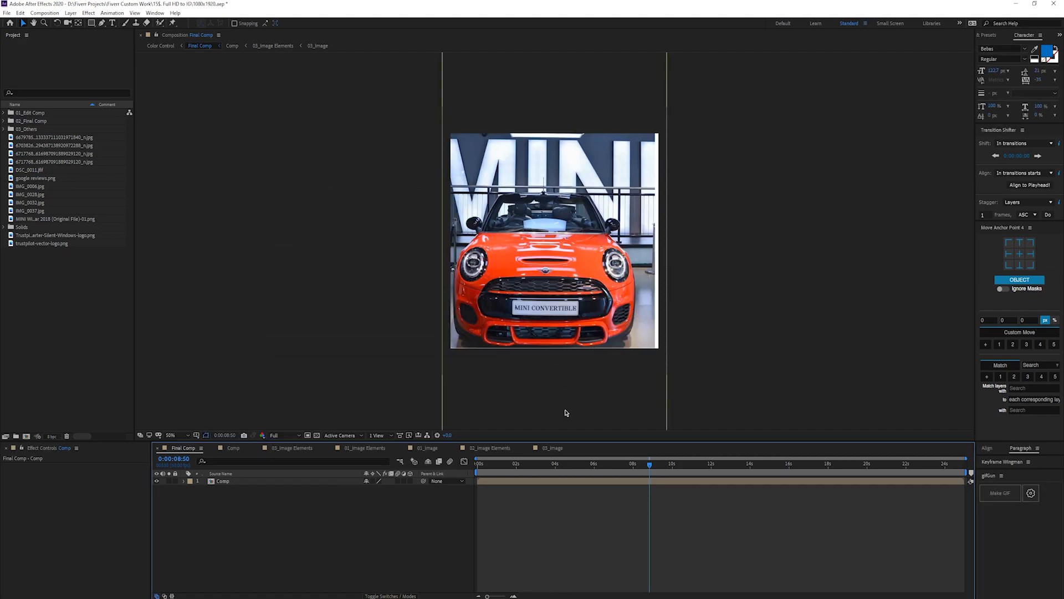
key("space")
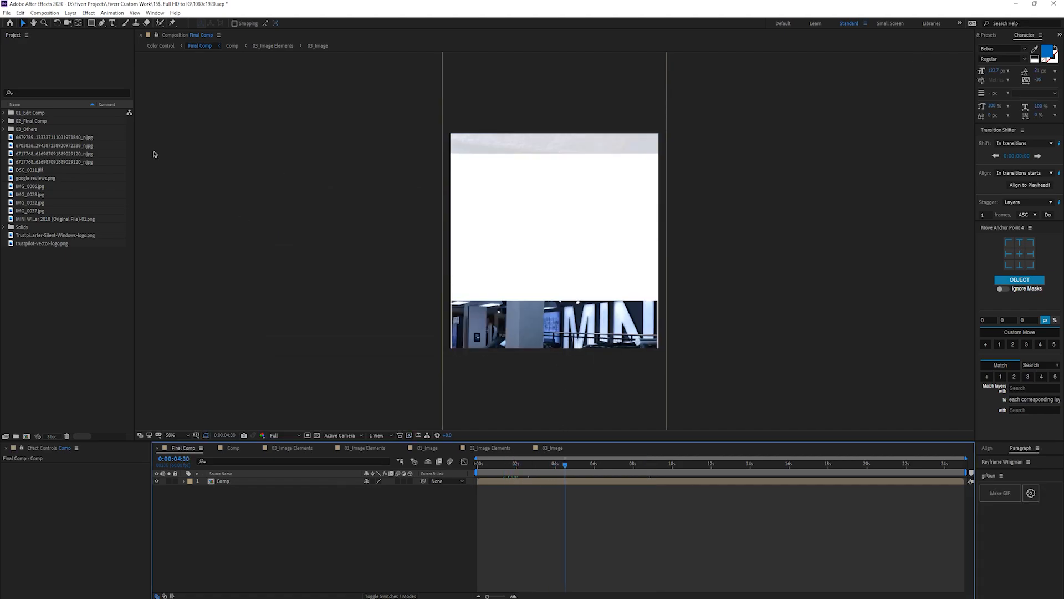
Step: Close the 1080x1920 project without saving and open the Full HD (1920x1080) project from the 155. Full HD to IG folder
left_click(7, 13)
left_click(33, 81)
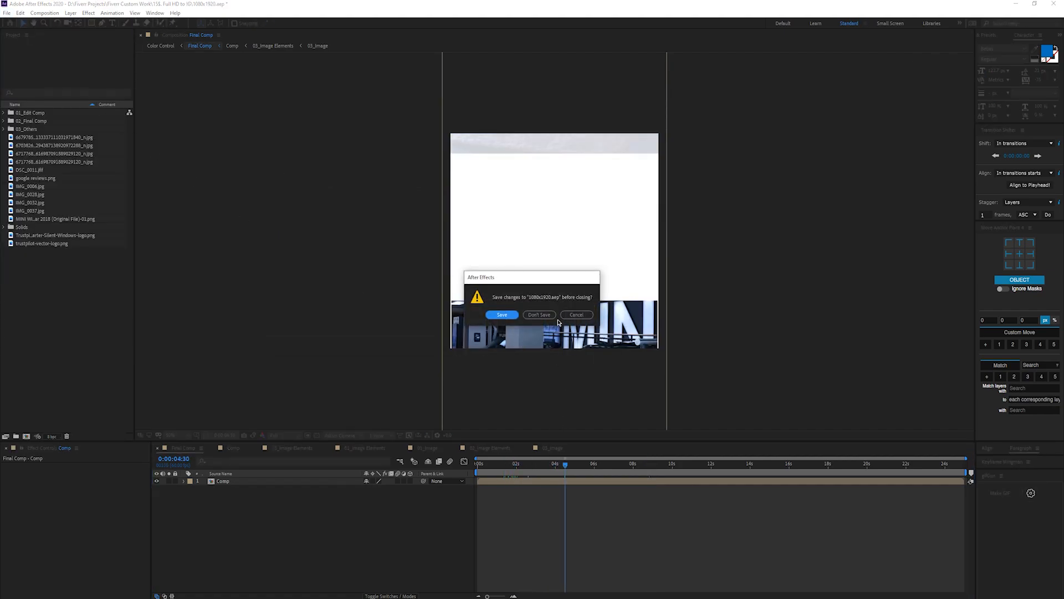
left_click(539, 315)
key("alt+Tab")
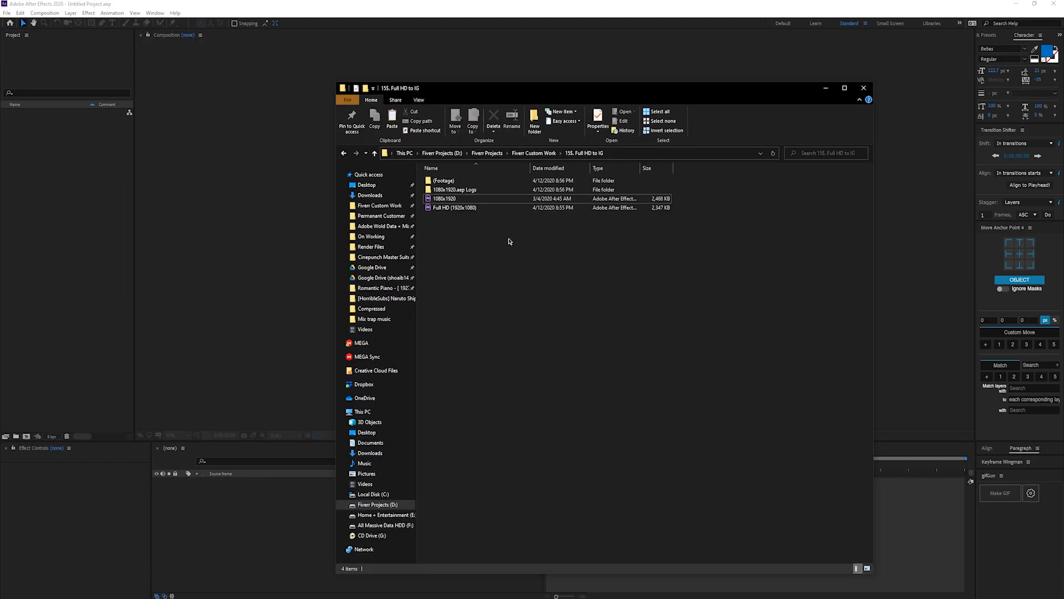
double_click(455, 208)
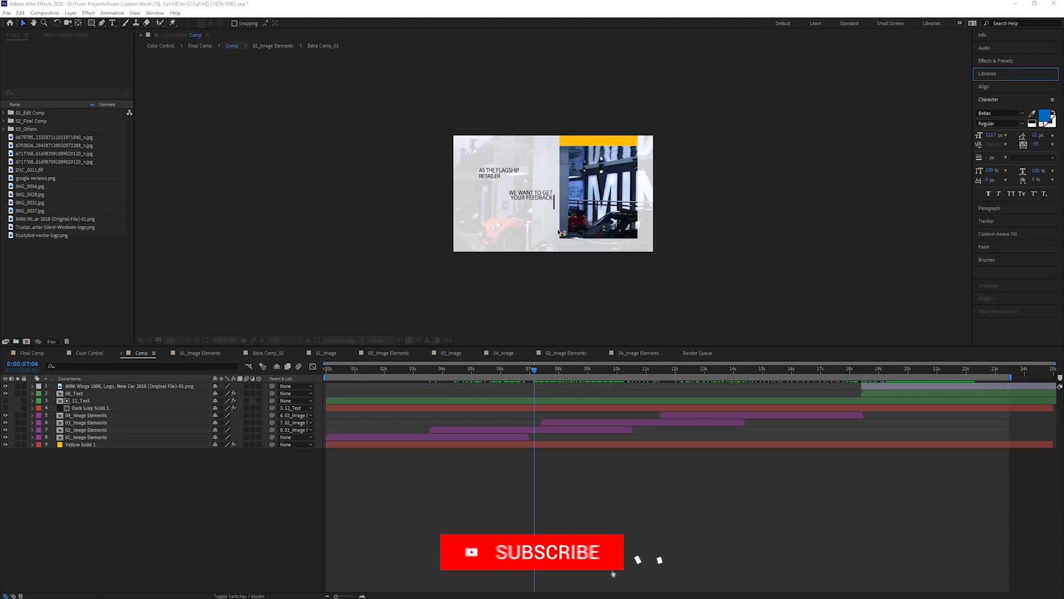
Step: Set the width of the Comp composition to 1080 px and leave all layers deselected
left_click(222, 168)
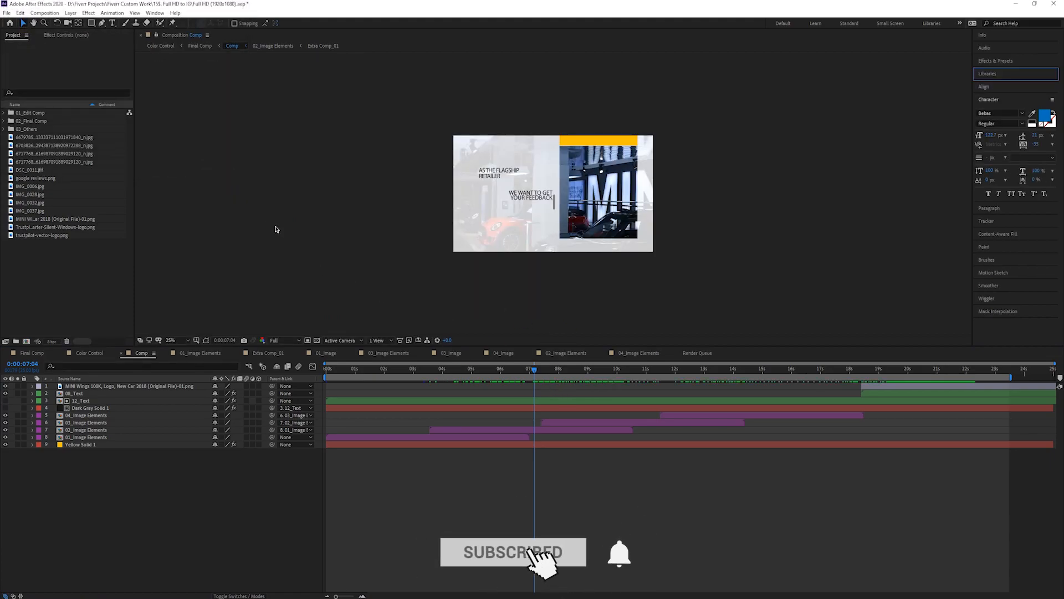
key("ctrl+k")
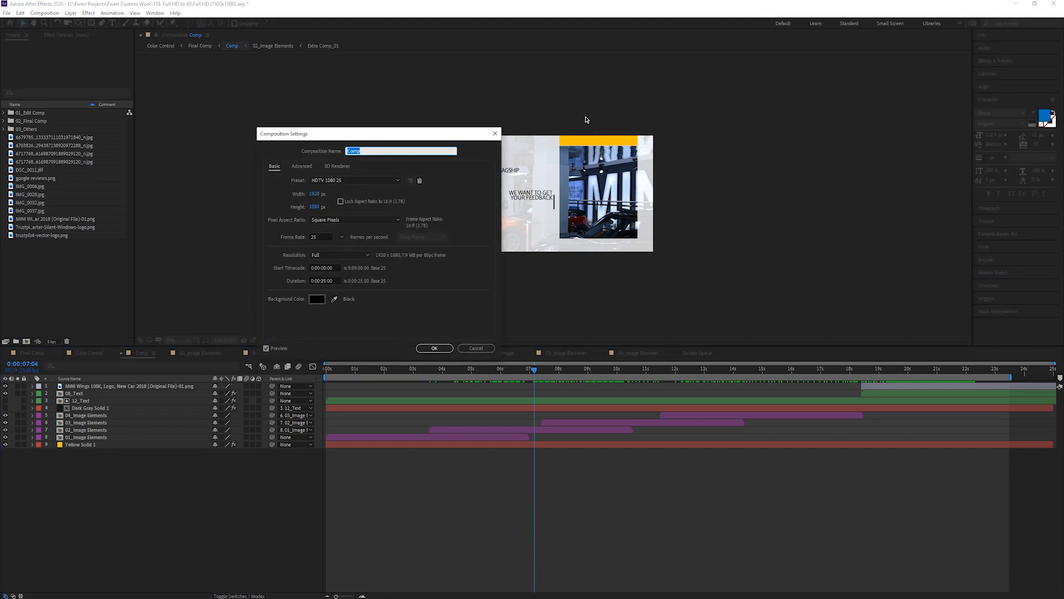
left_click(315, 193)
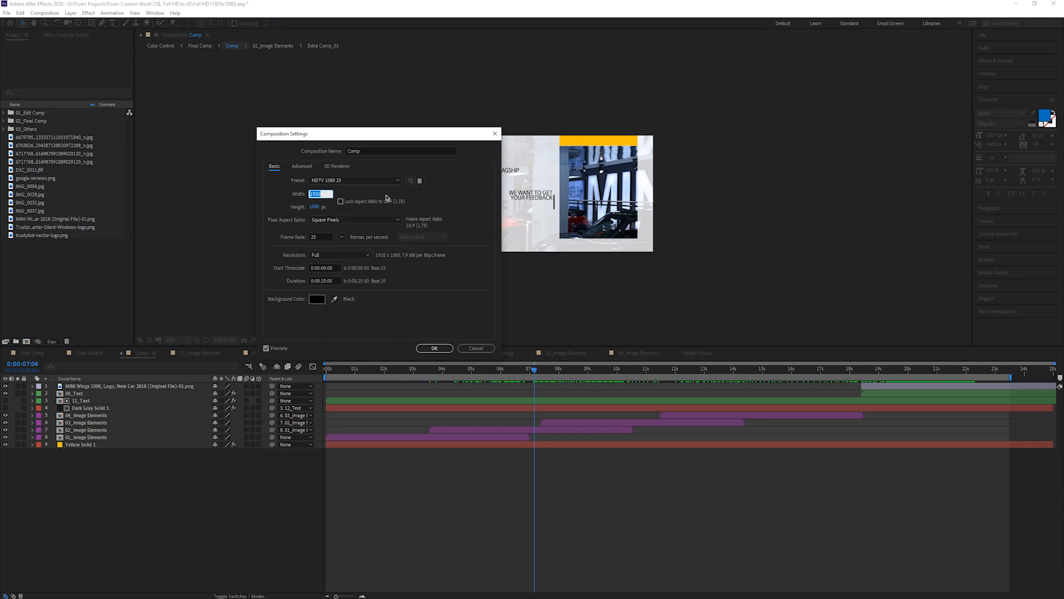
type("1080")
left_click(426, 349)
left_click_drag(472, 127, 598, 220)
left_click(129, 468)
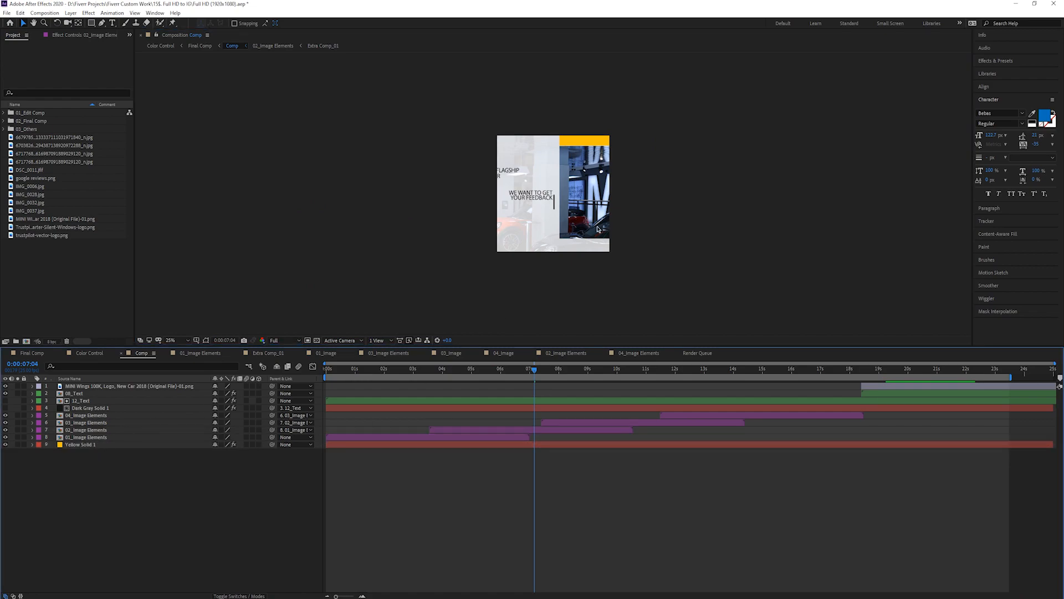
left_click_drag(434, 84, 696, 288)
left_click(694, 275)
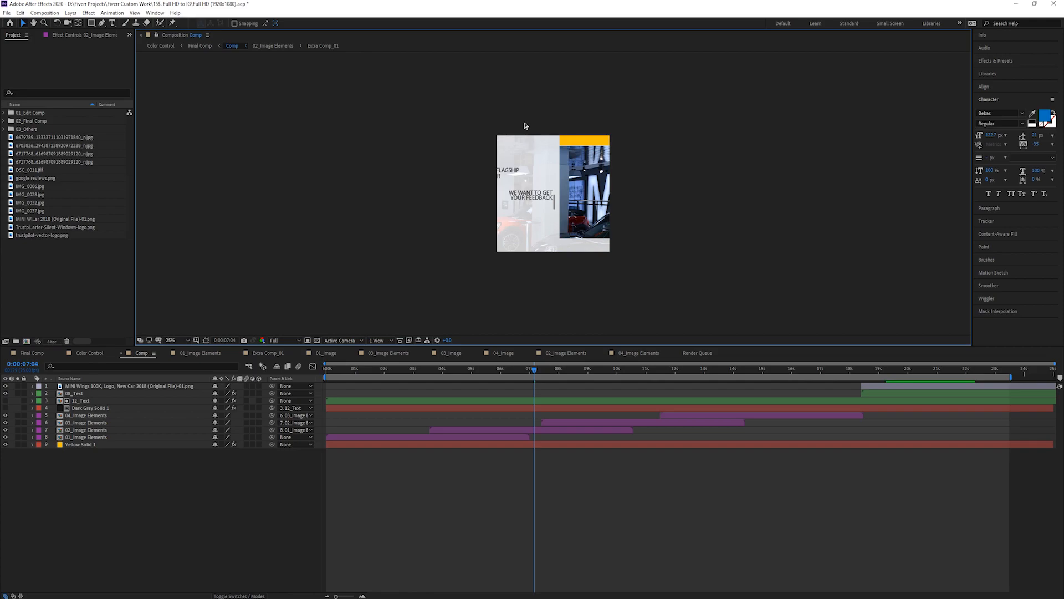